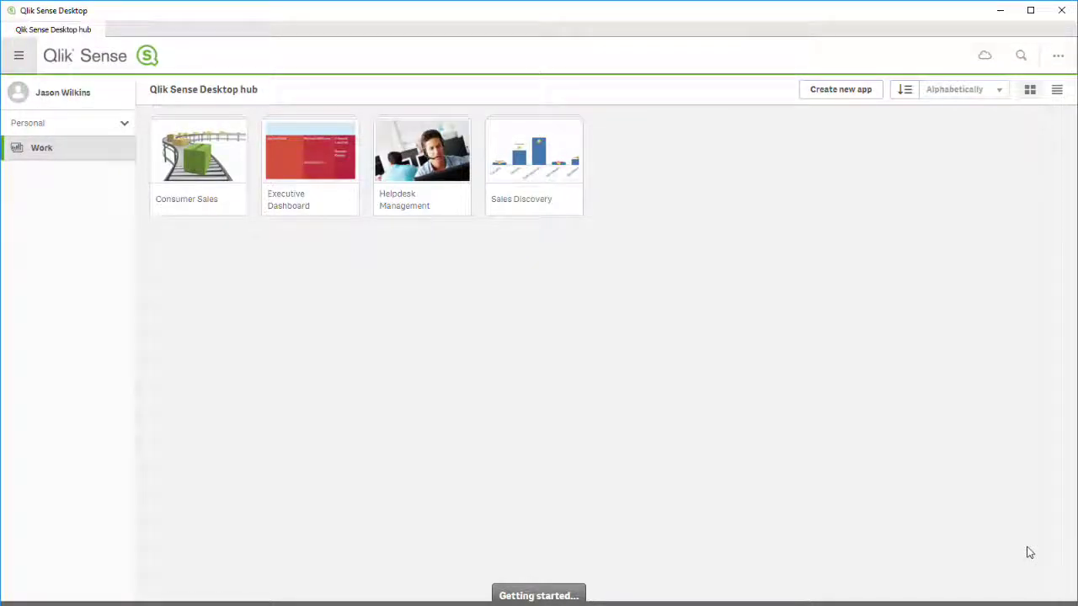
Create a new app named ODBC and open it.
left_click(856, 98)
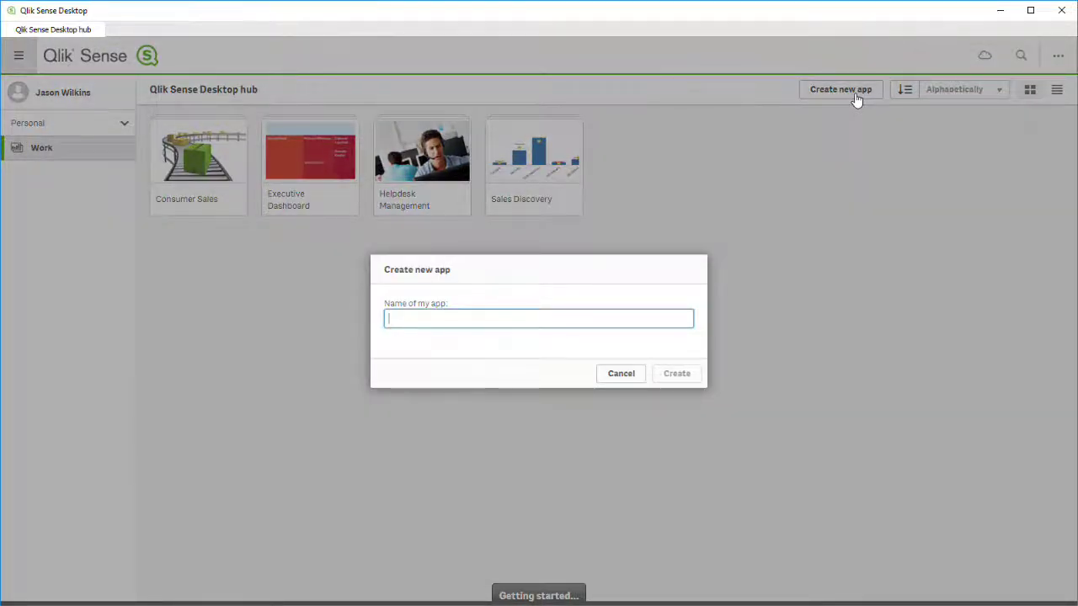
type("ODBC")
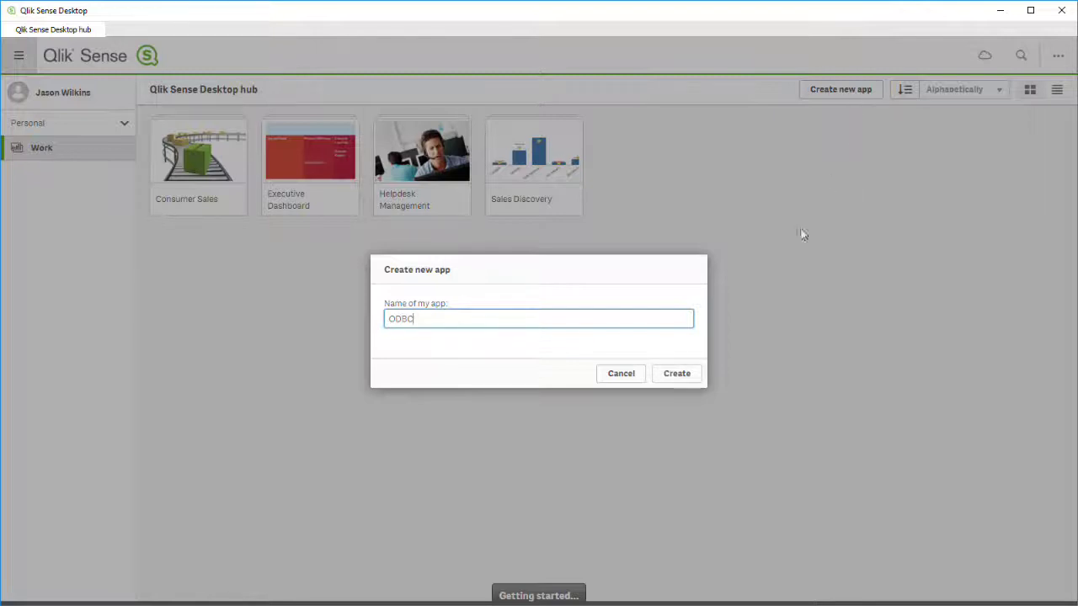
left_click(675, 377)
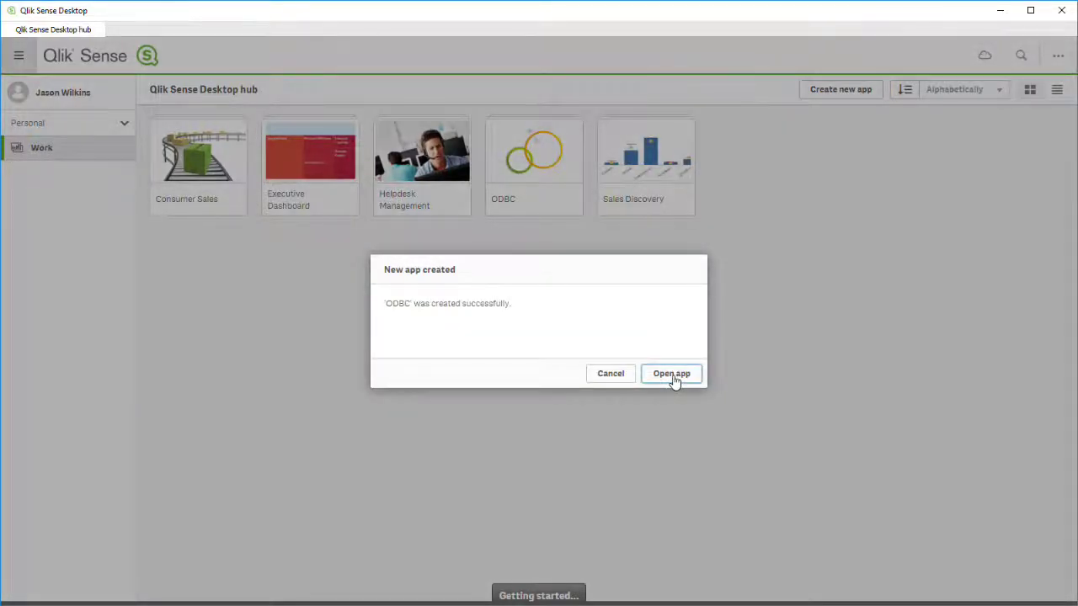
left_click(671, 373)
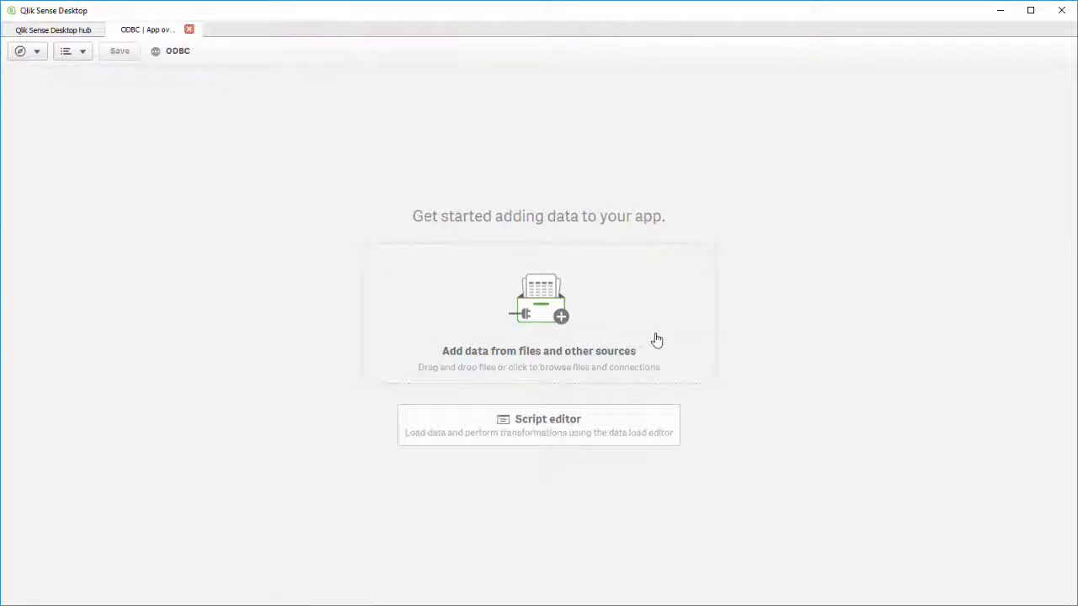
Create an ODBC connection to the MarkLogicSQL System DSN using the database username and password.
left_click(657, 339)
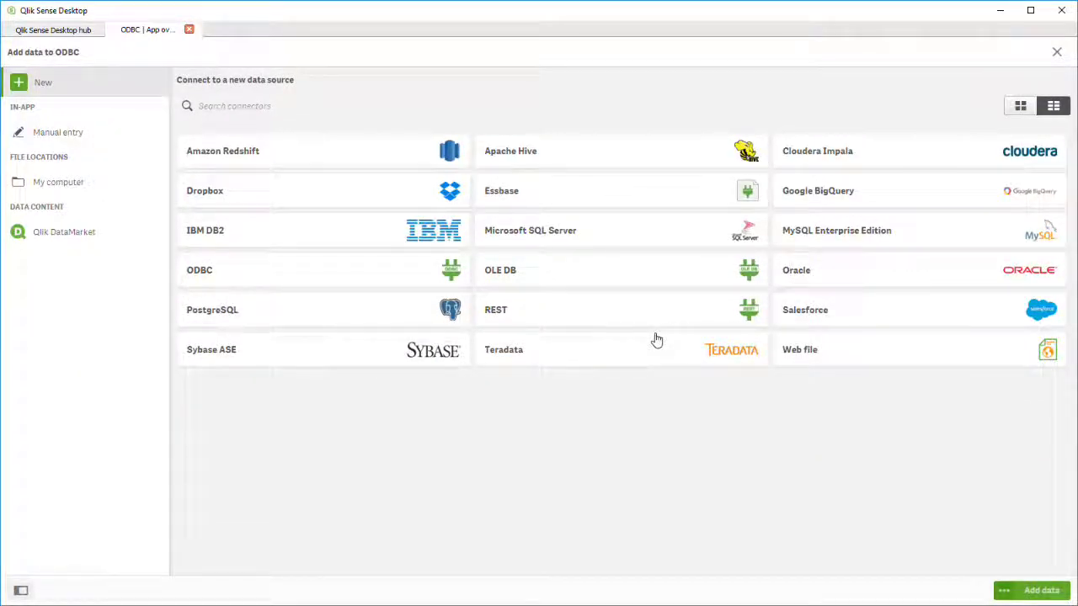
left_click(429, 283)
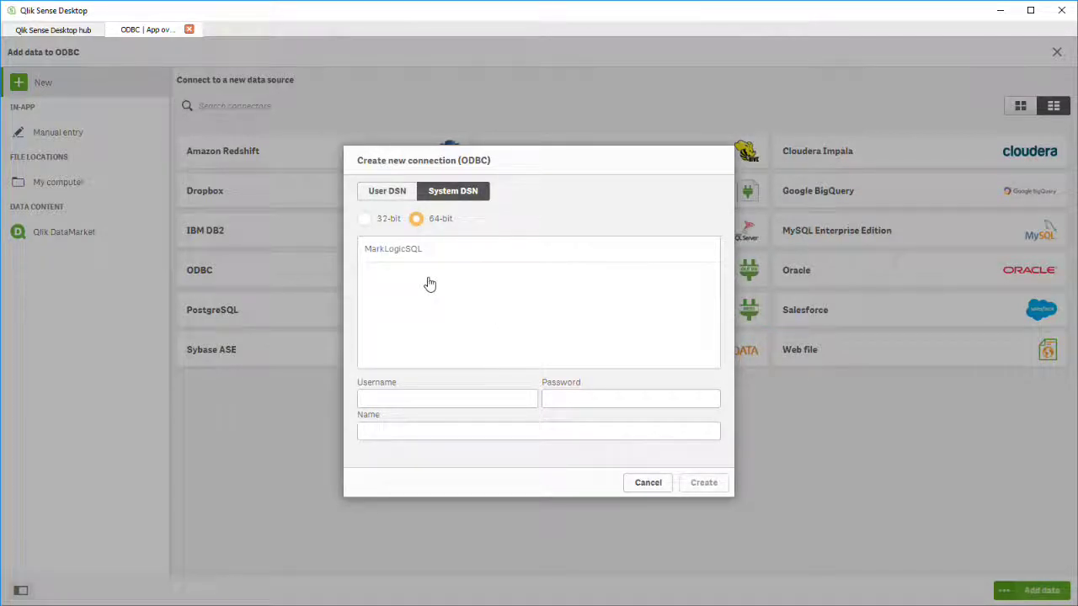
left_click(419, 252)
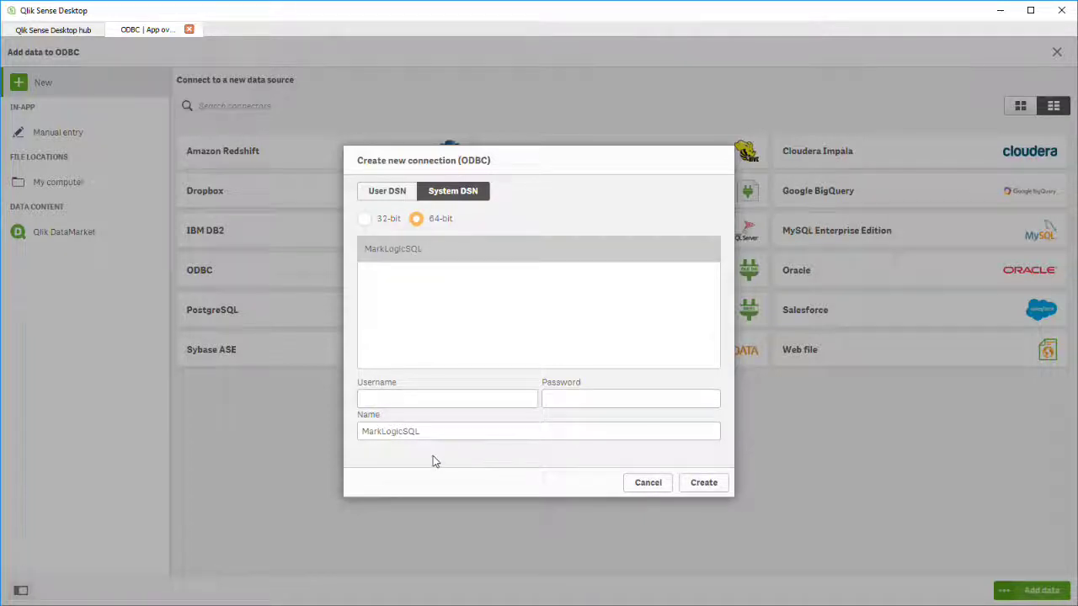
left_click(448, 400)
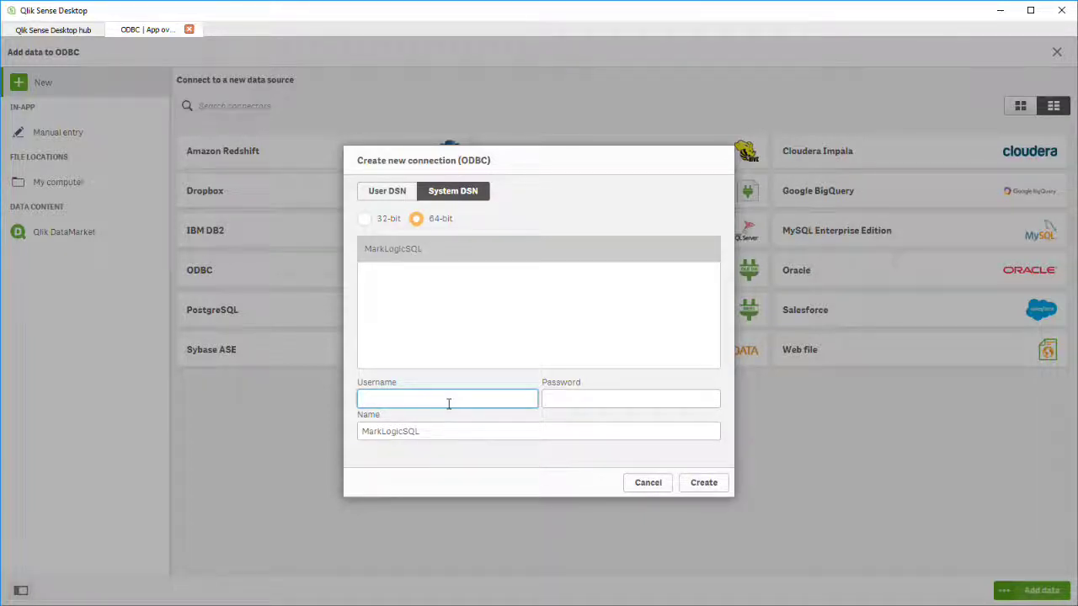
type("admin")
key("Tab")
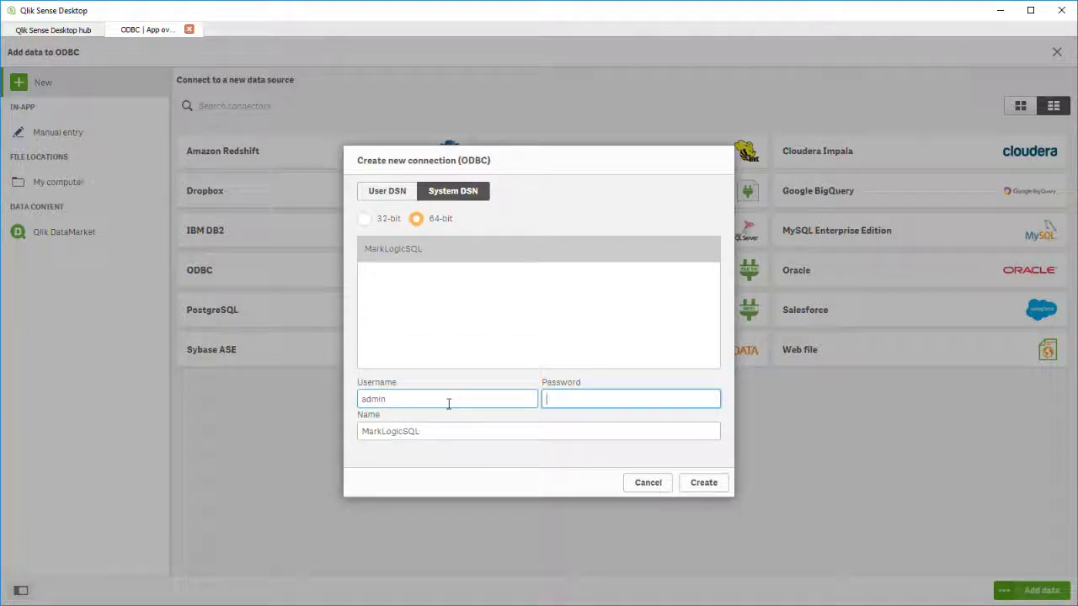
type("admin")
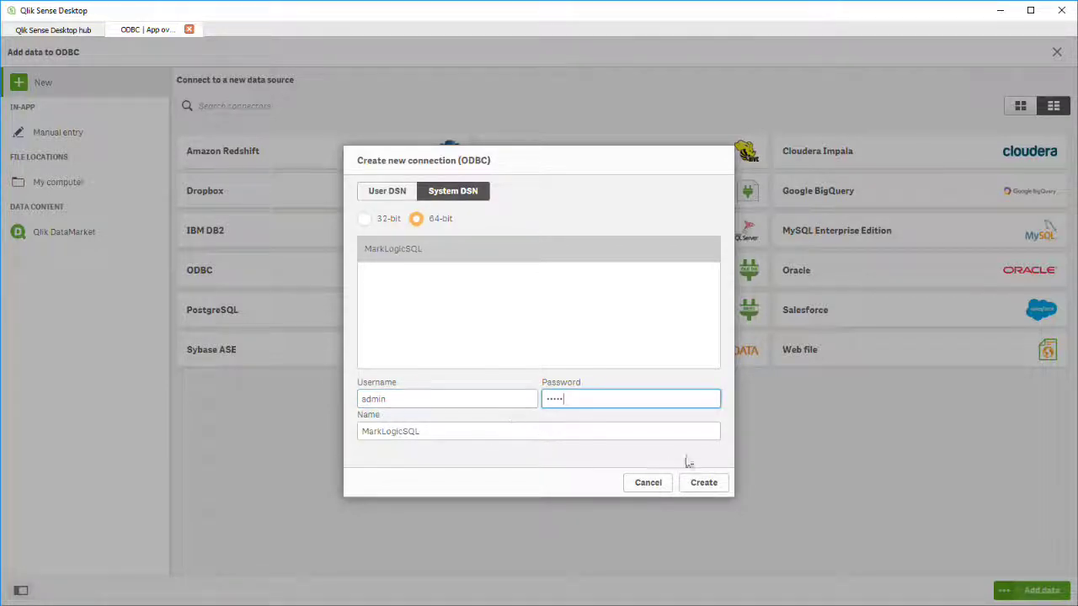
left_click(712, 484)
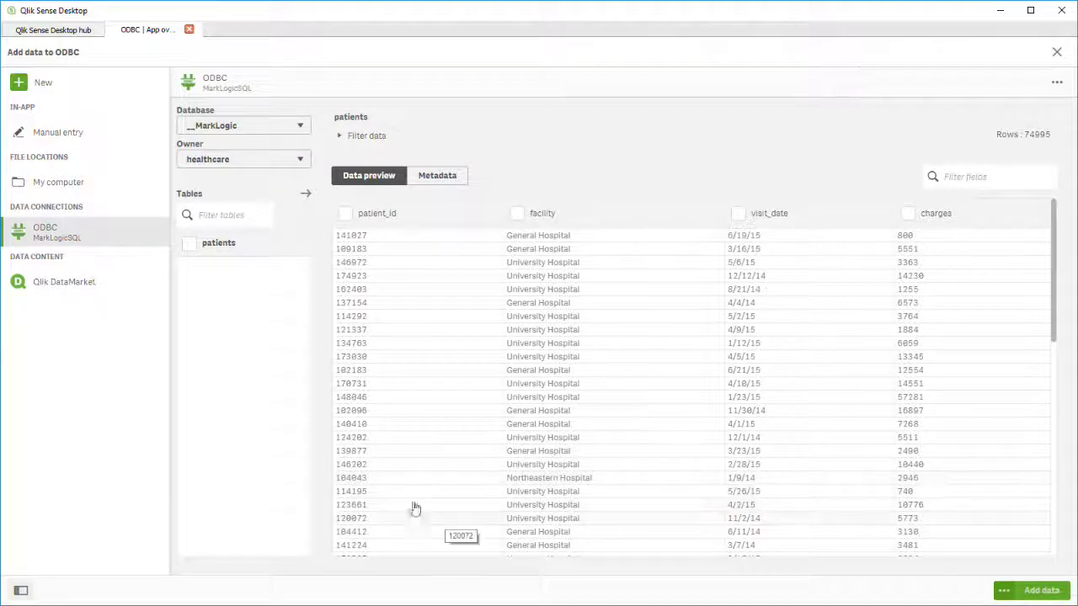
Select the patients table with all four fields and load it into the app.
left_click(189, 245)
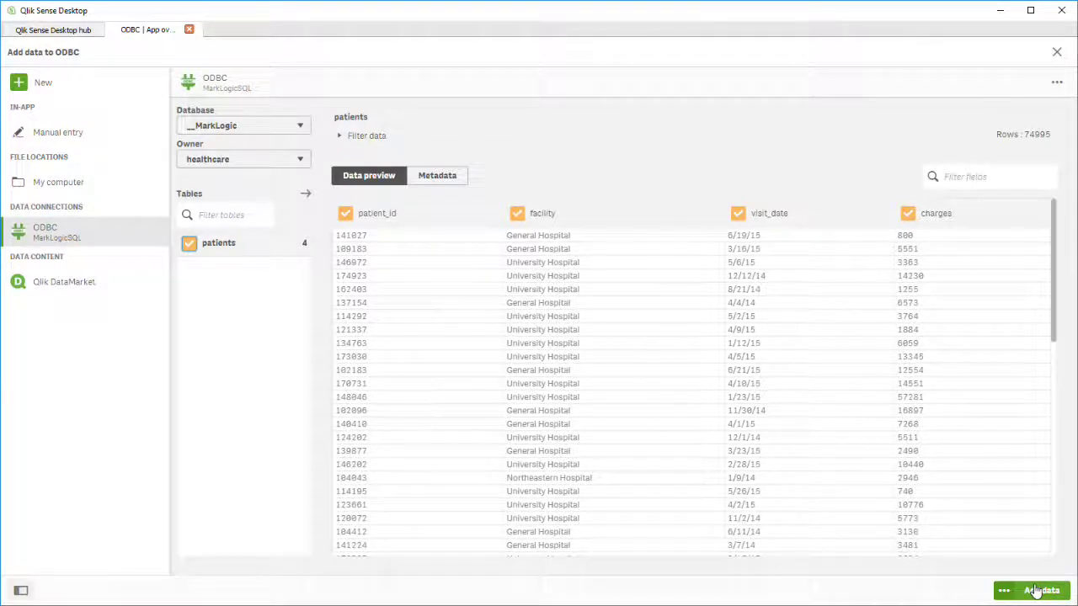
left_click(1036, 591)
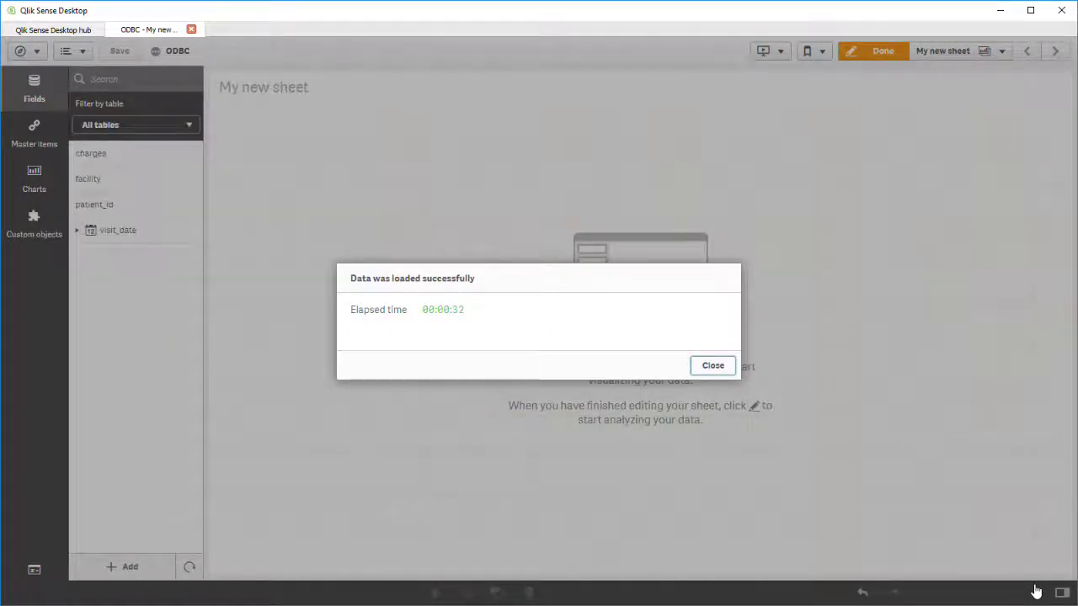
Add a bar chart of Sum(charges) by facility to My new sheet and finish editing.
left_click(731, 370)
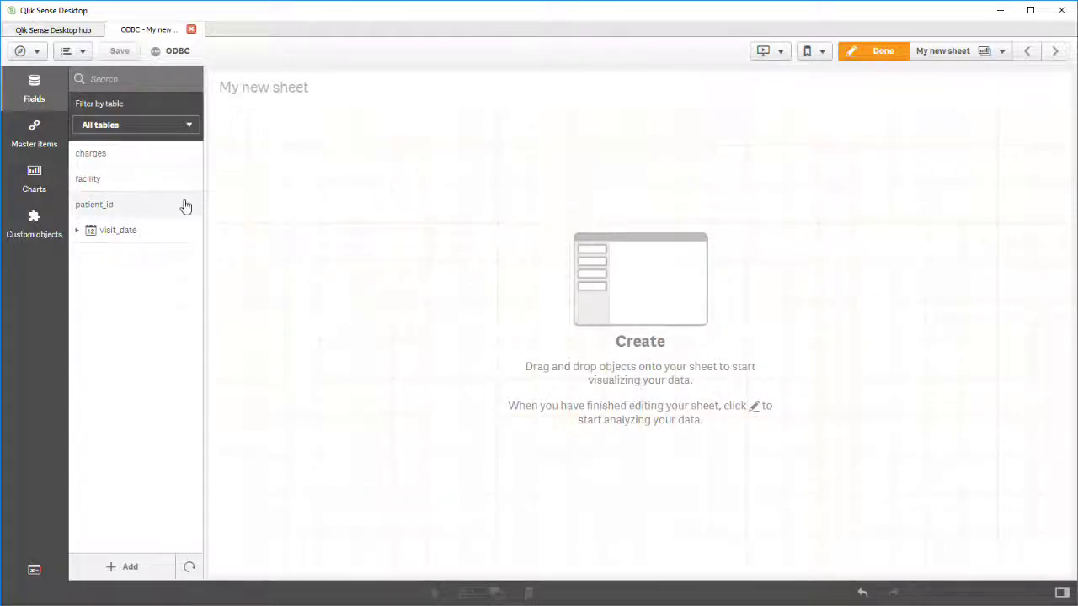
left_click_drag(163, 178, 320, 194)
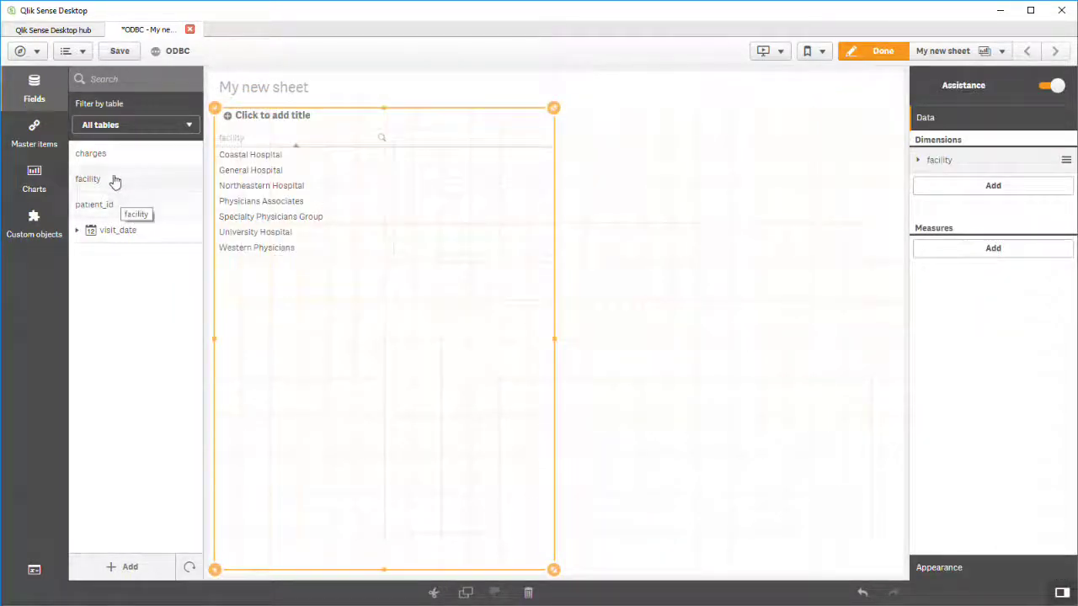
left_click_drag(108, 158, 391, 268)
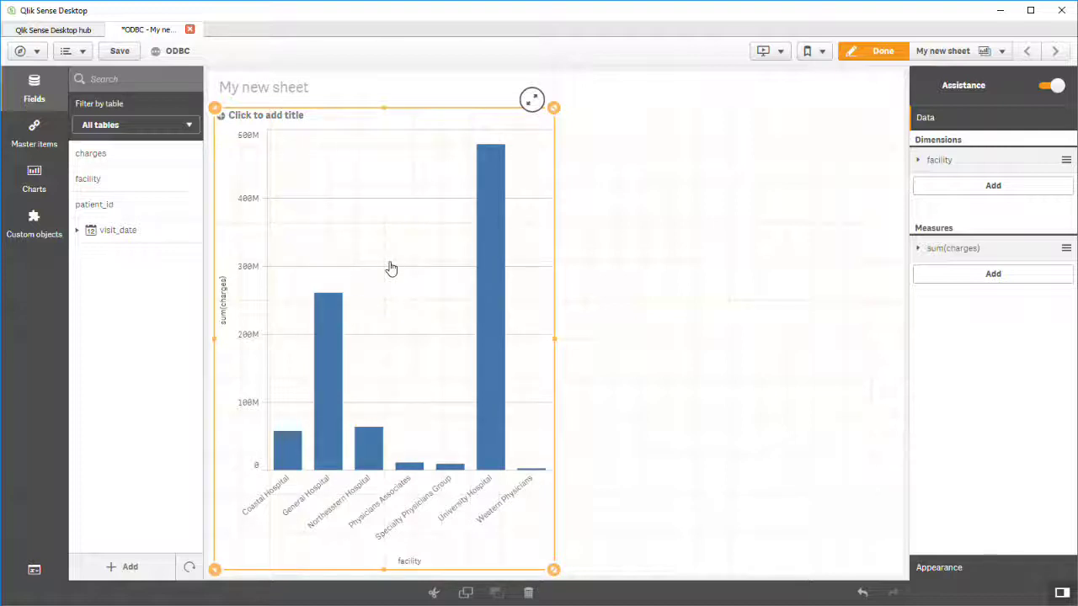
left_click(873, 52)
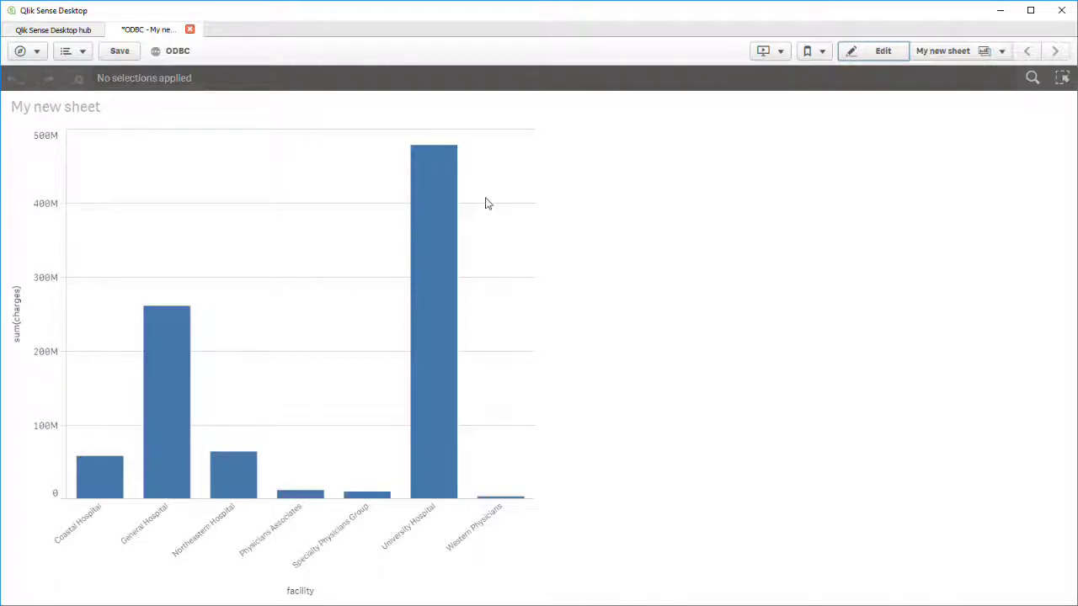
Close the ODBC app to get back to the Qlik Sense Desktop hub.
mouse_move(448, 223)
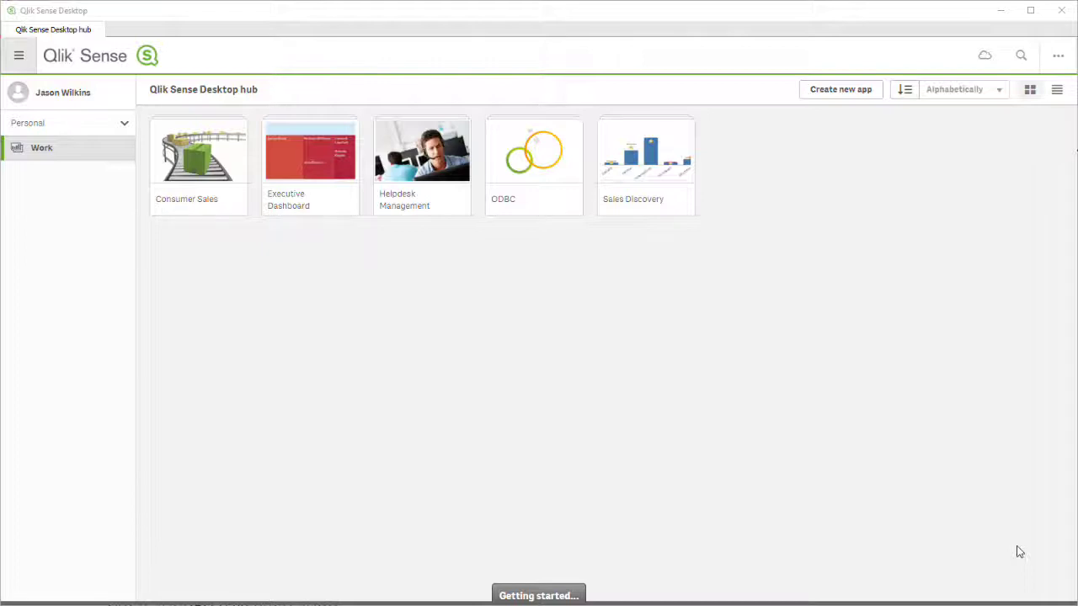
Create a new app named XML Data and open it.
left_click(833, 91)
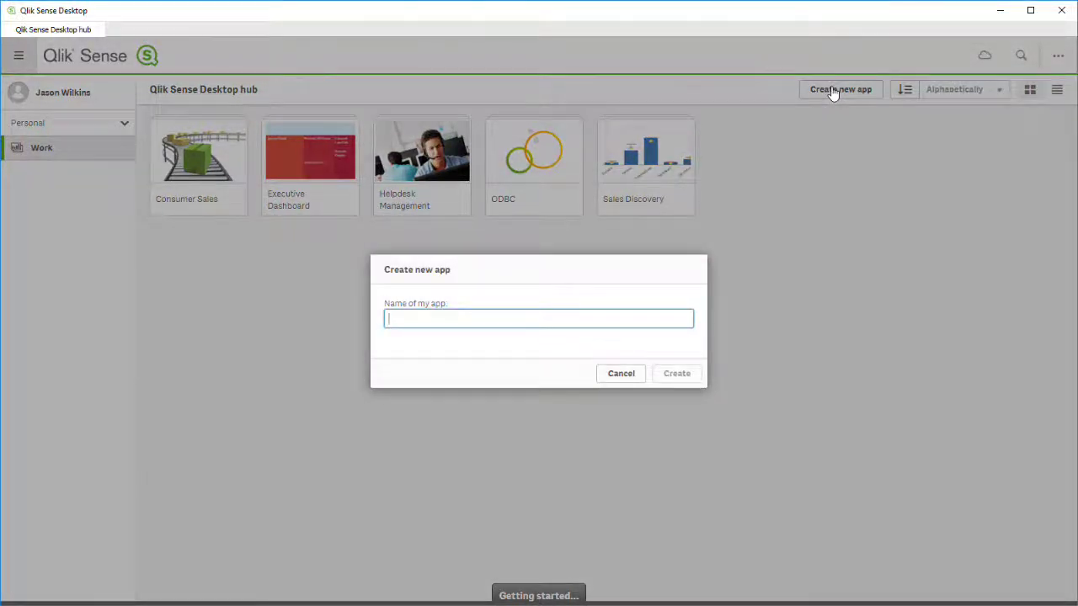
type("XML Data")
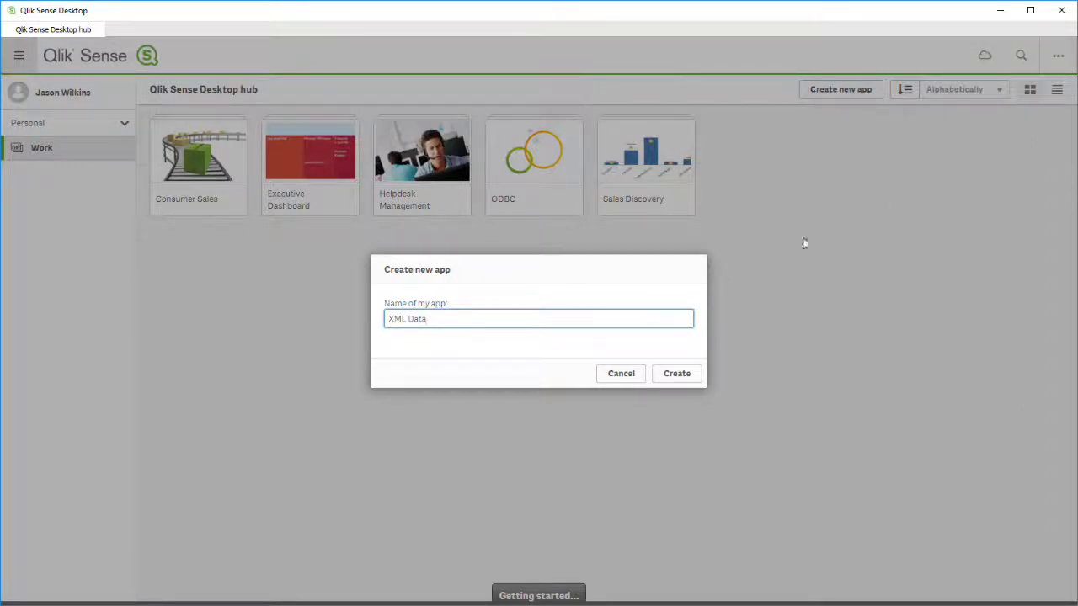
left_click(685, 373)
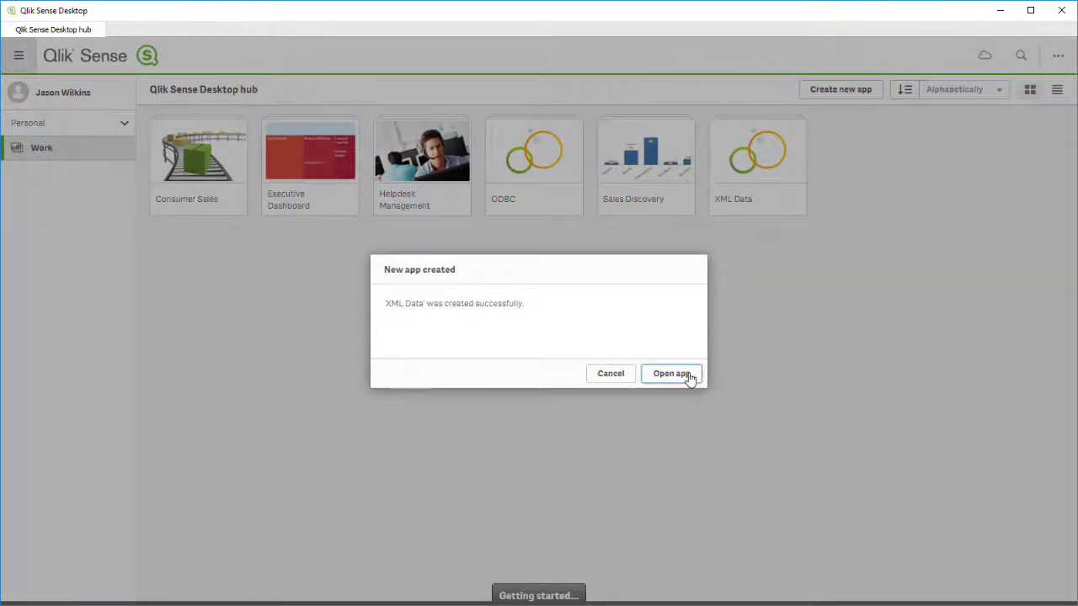
left_click(688, 377)
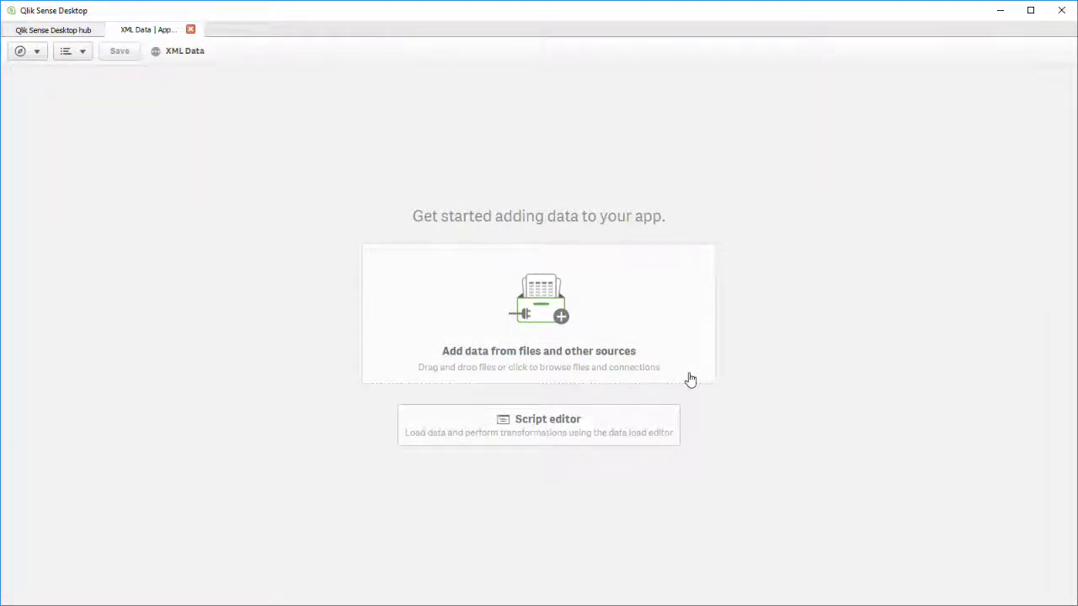
Load the patients/patient table from PatientSearchXML.xml in the Downloads folder.
left_click(629, 307)
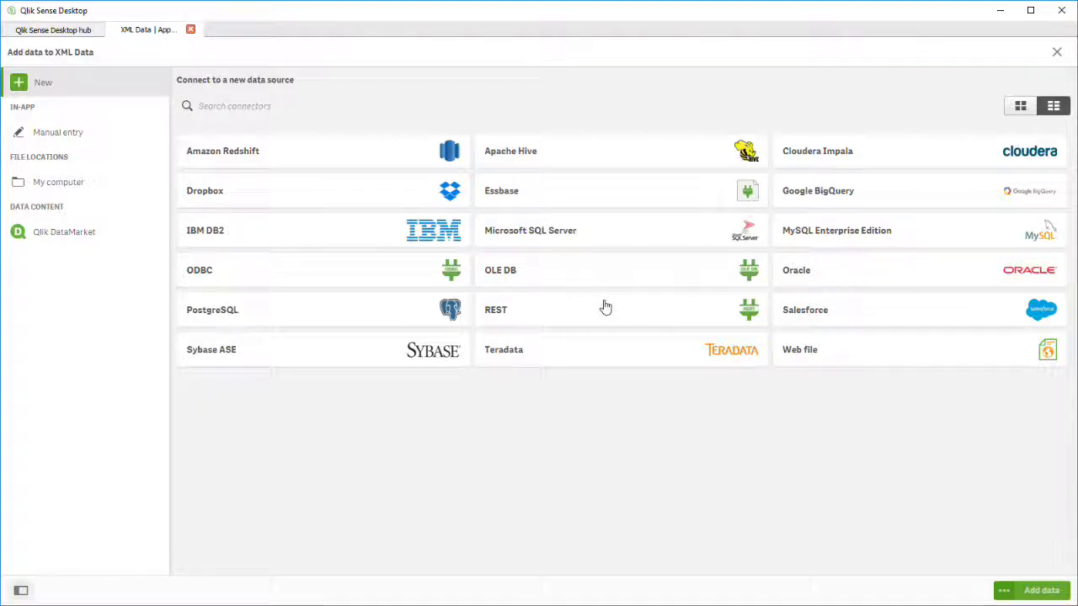
left_click(109, 190)
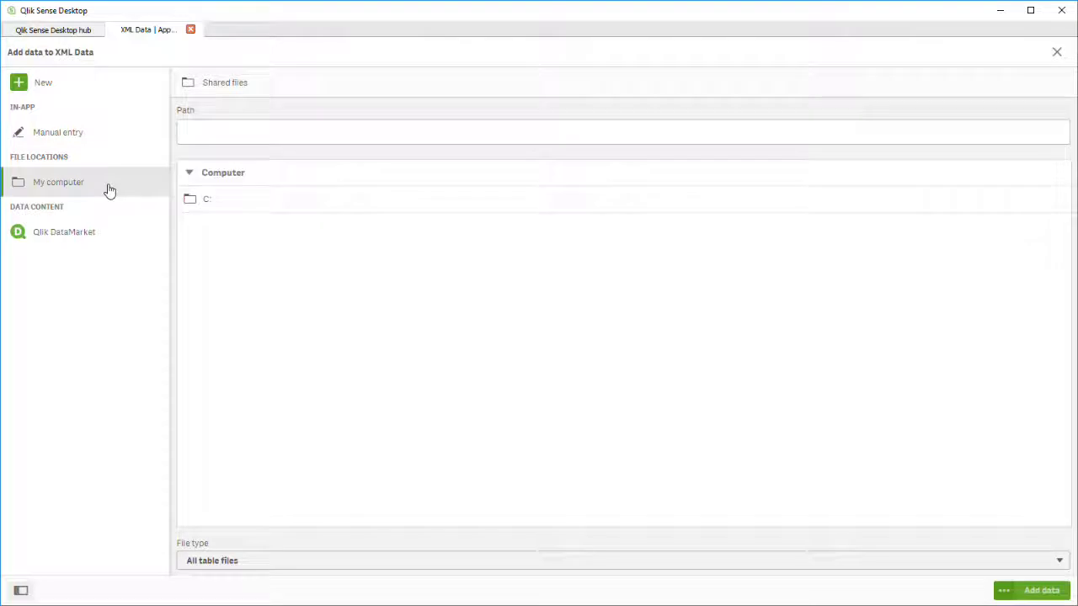
left_click(248, 128)
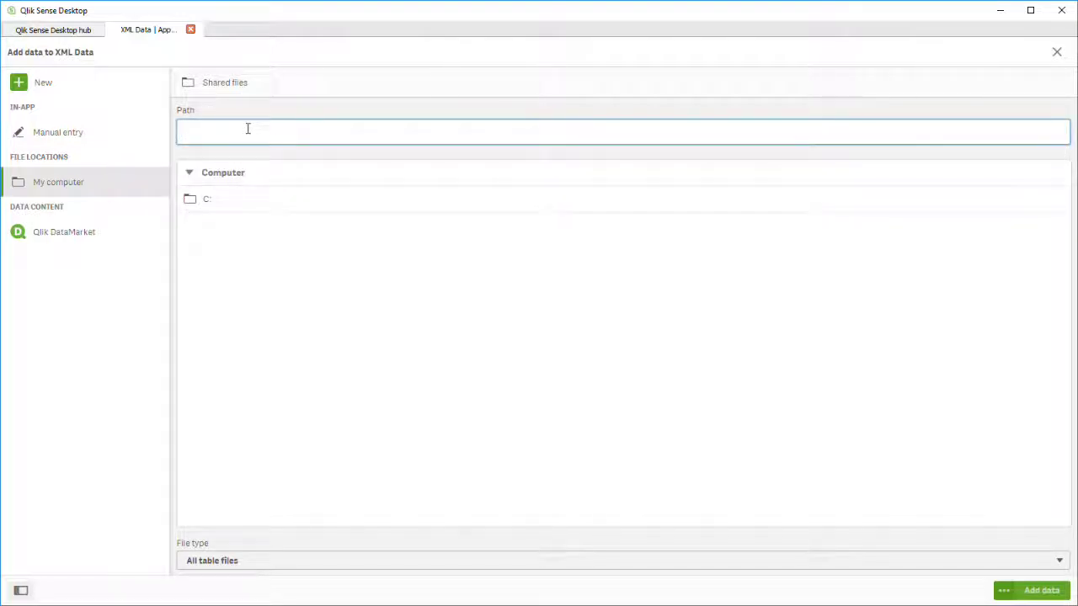
type("C:\\Users\\jafilkins\\Downloads")
key("Return")
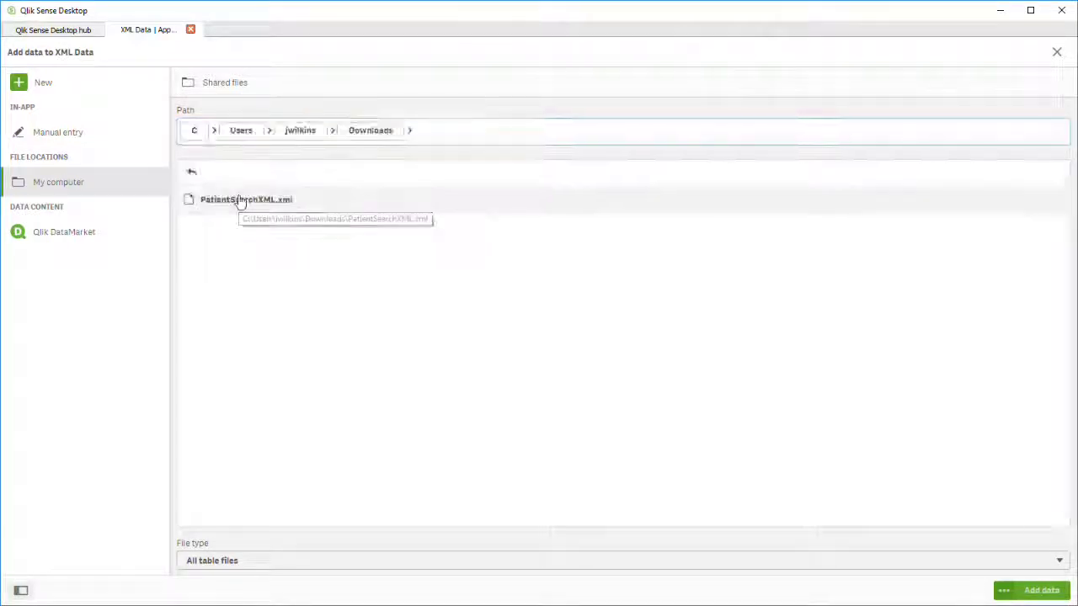
left_click(238, 200)
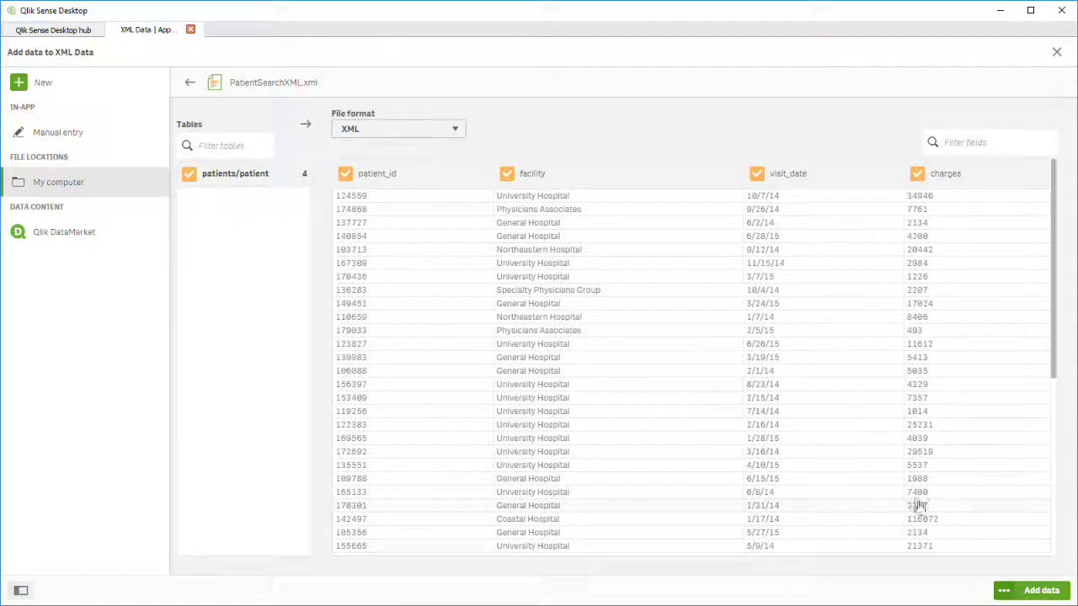
left_click(1036, 592)
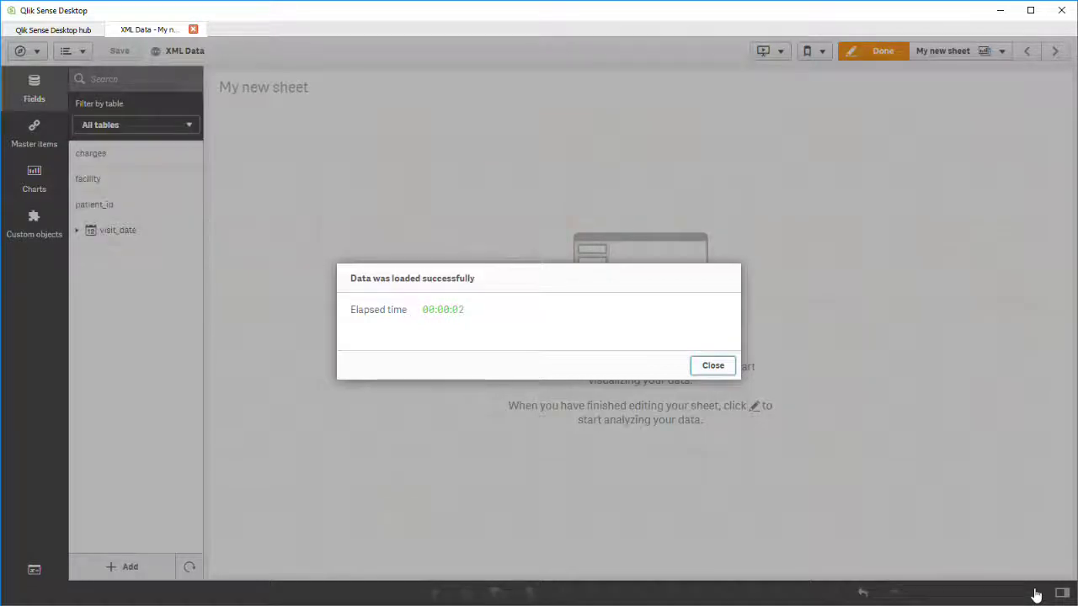
Place a chart of the visit_date Month field on the new sheet.
left_click(713, 366)
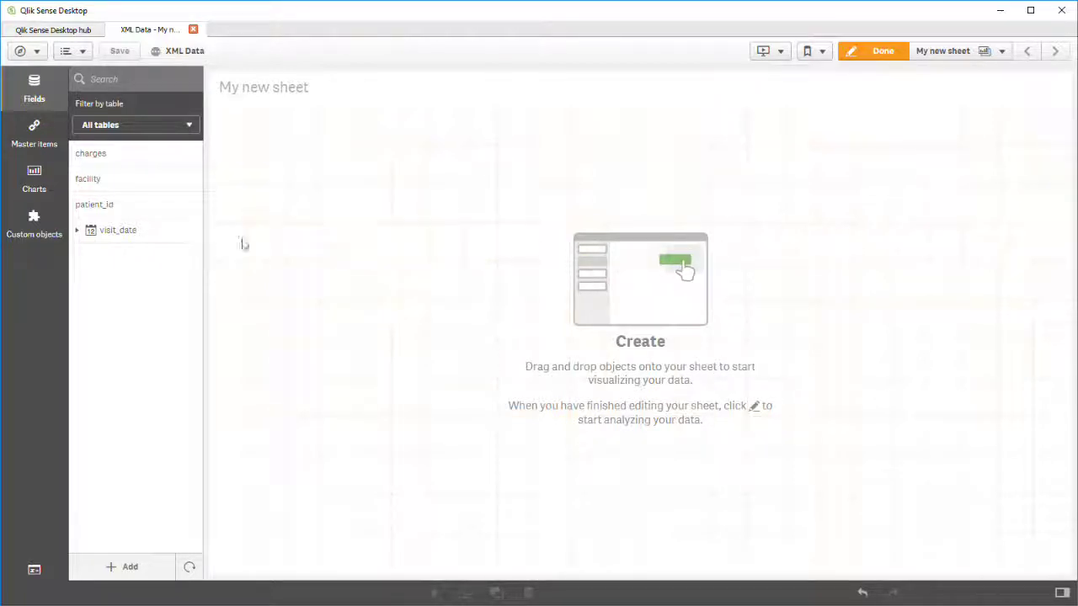
left_click(80, 234)
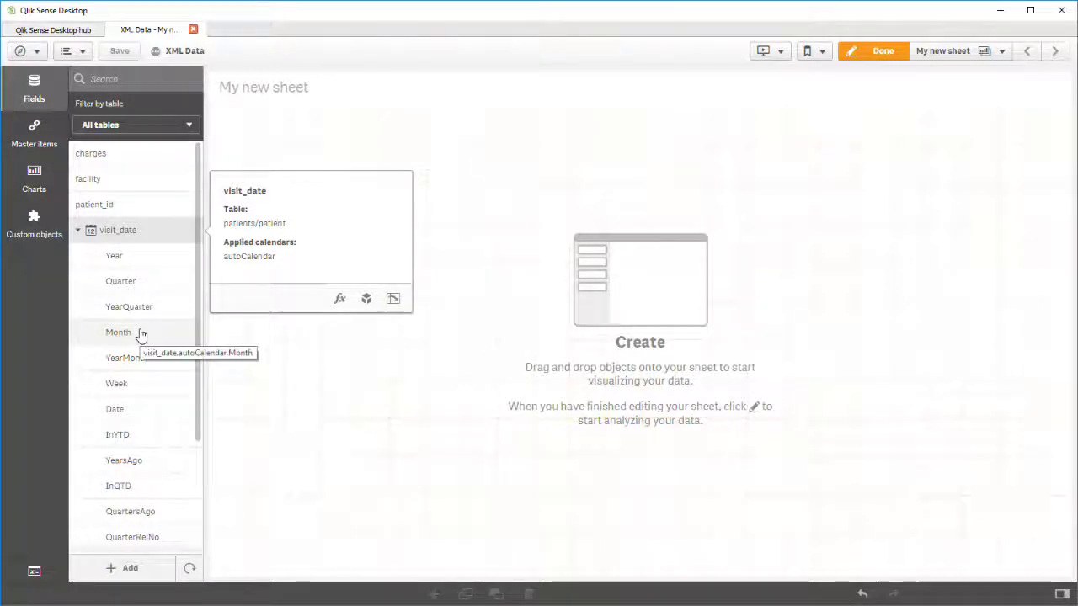
left_click_drag(141, 334, 285, 330)
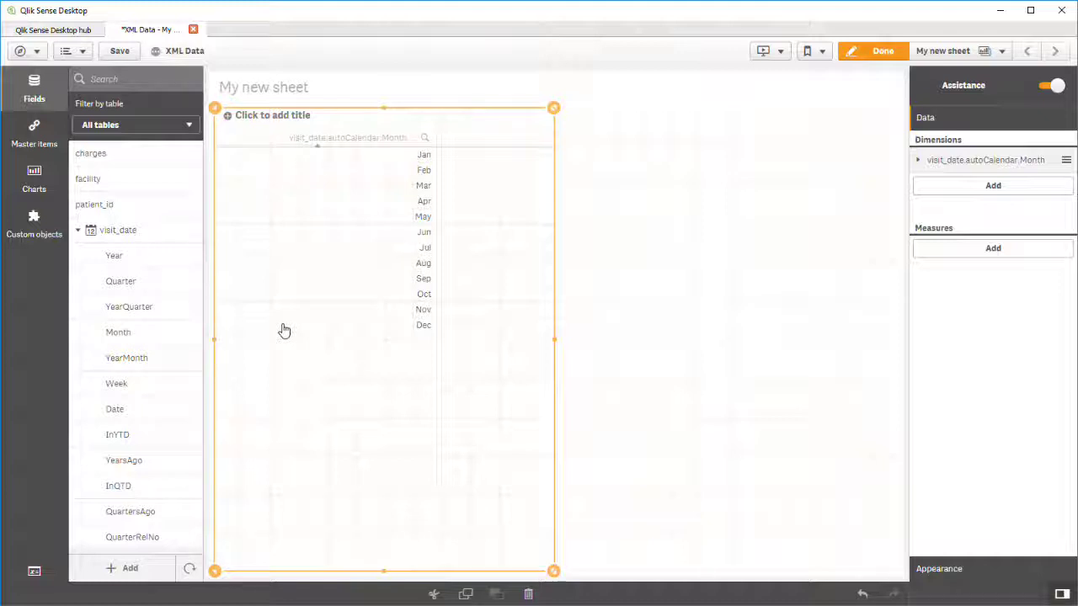
Add Avg(charges) and Count(charges) as the chart's measures.
left_click(953, 257)
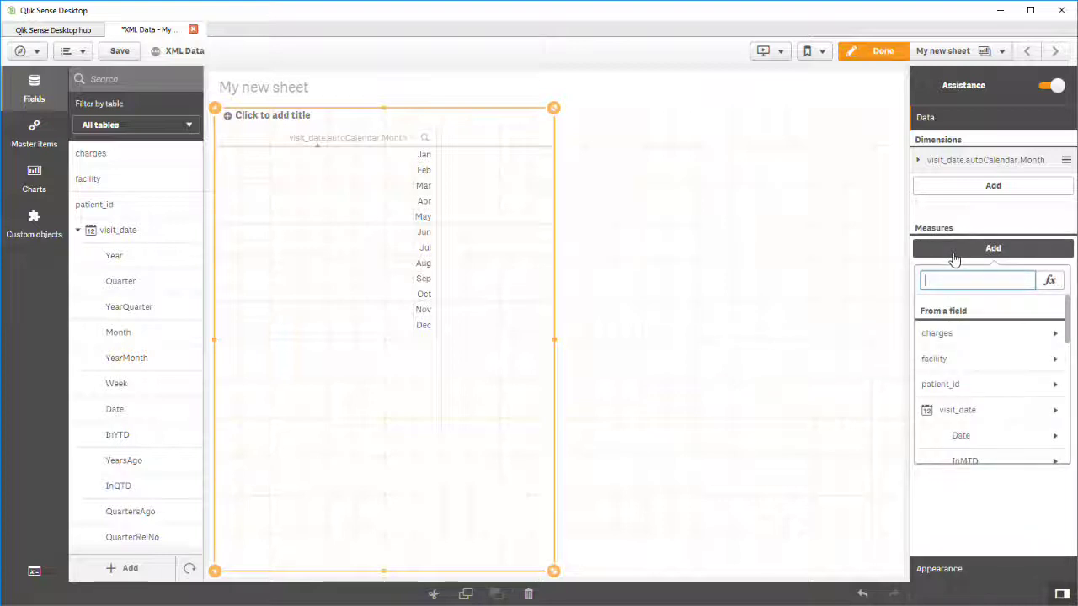
left_click(1054, 337)
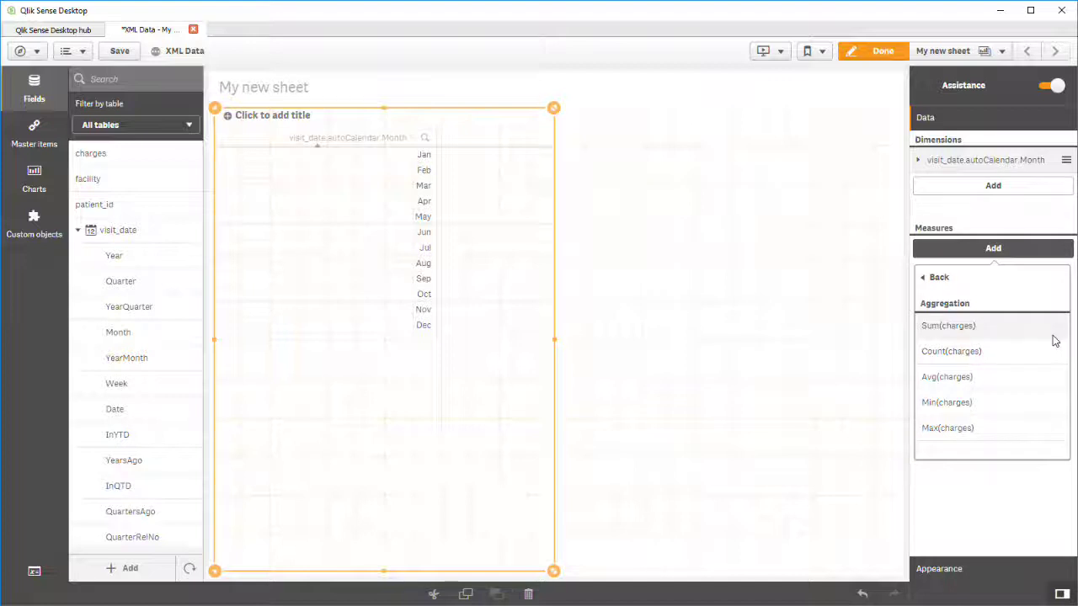
left_click(1041, 381)
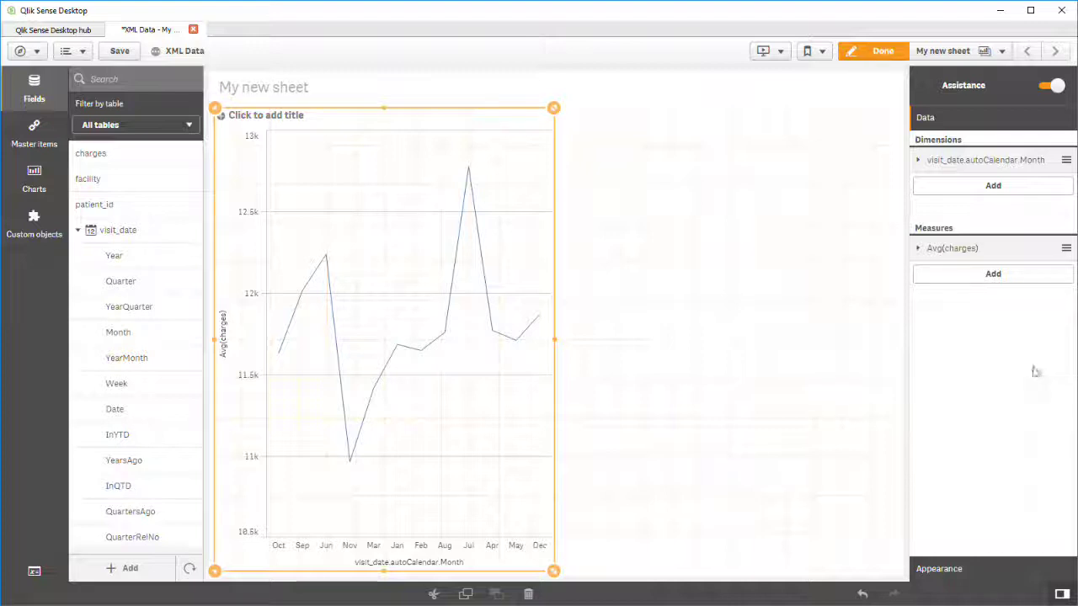
left_click(993, 276)
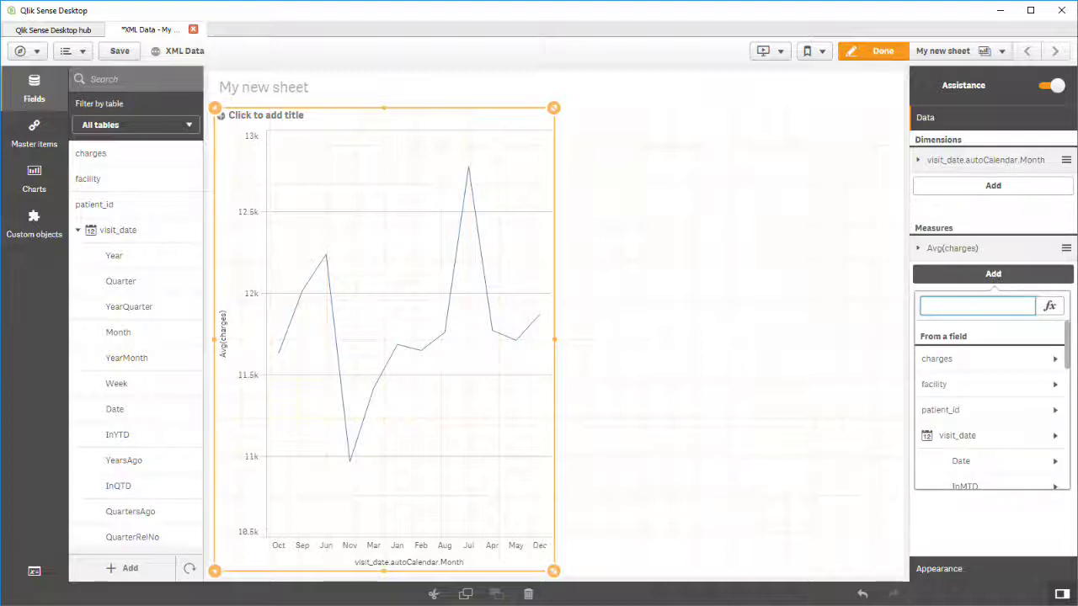
left_click(1057, 360)
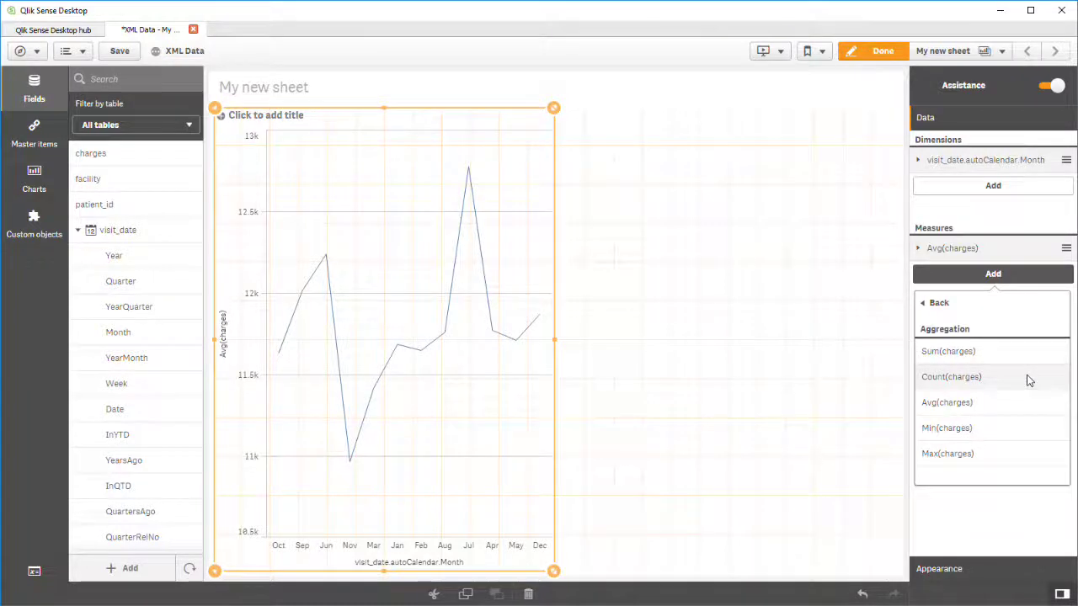
left_click(1028, 380)
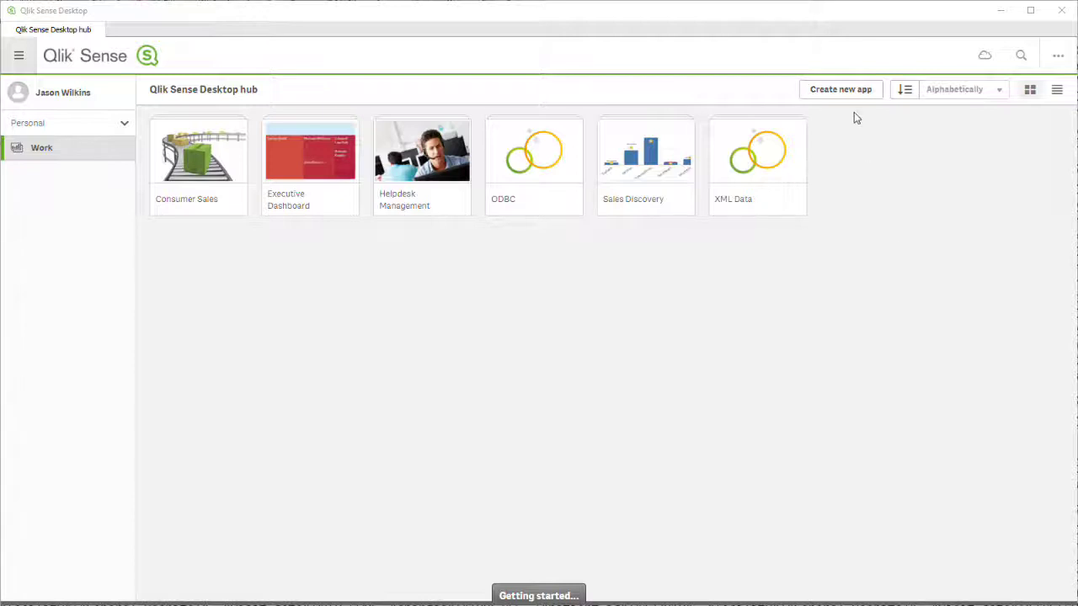
Create and open a new app named REST, showing its data source connectors.
left_click(853, 98)
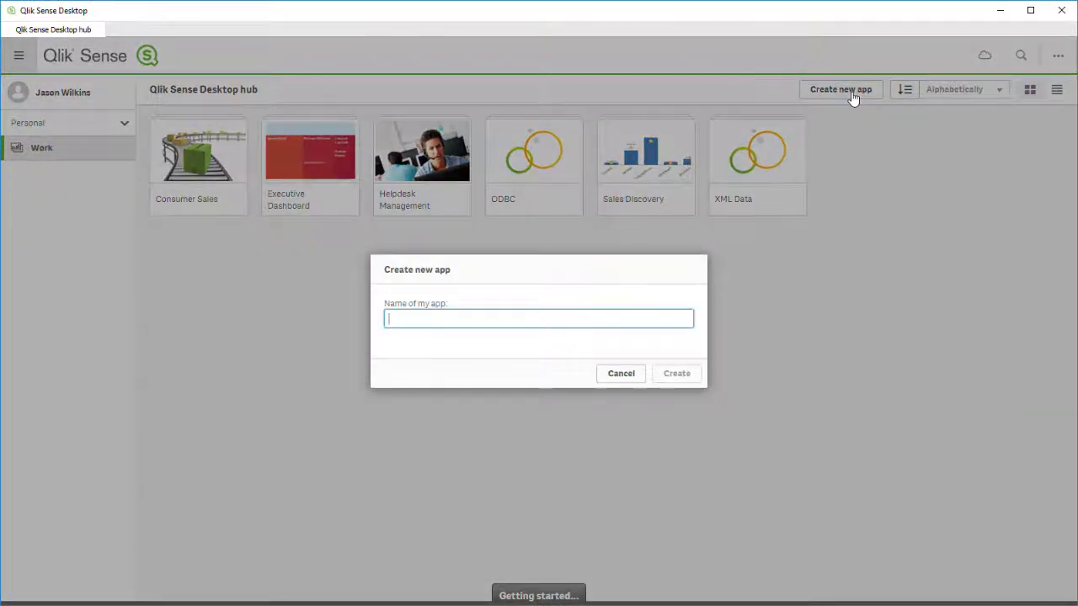
type("REST")
key("Return")
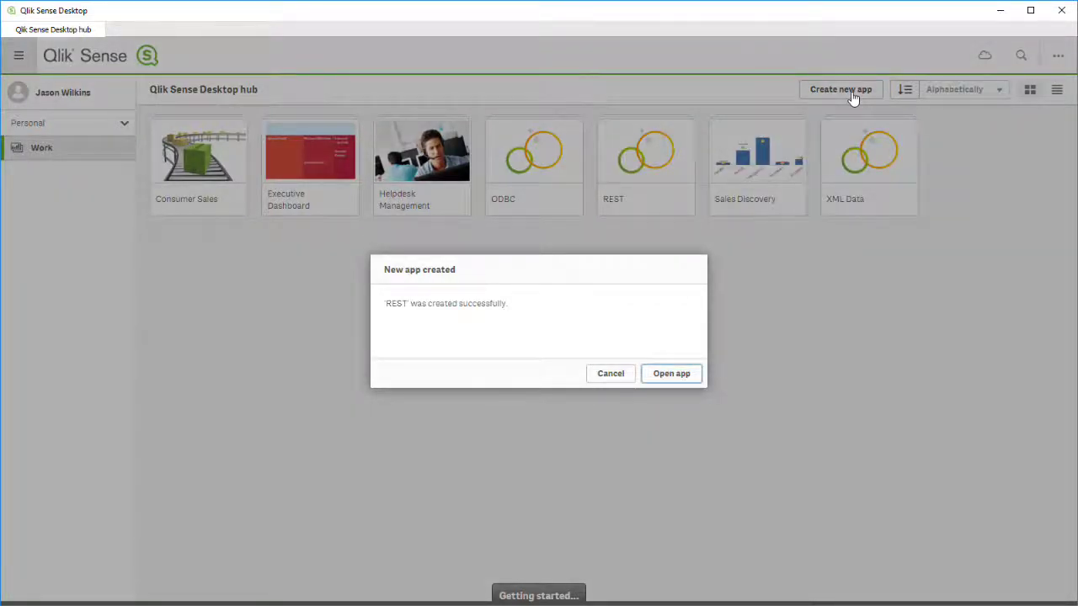
key("Return")
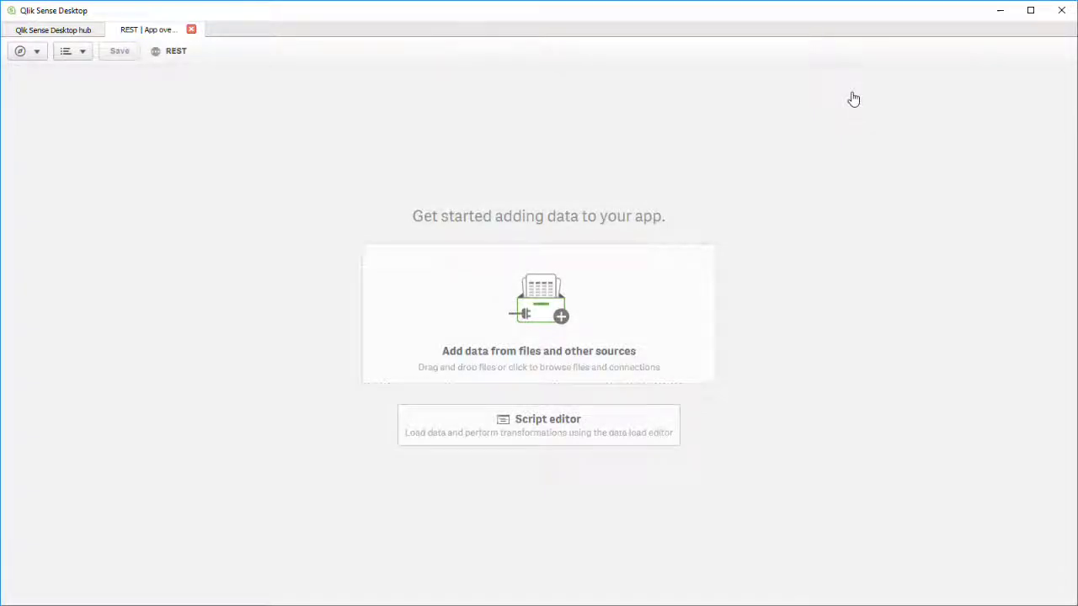
left_click(643, 298)
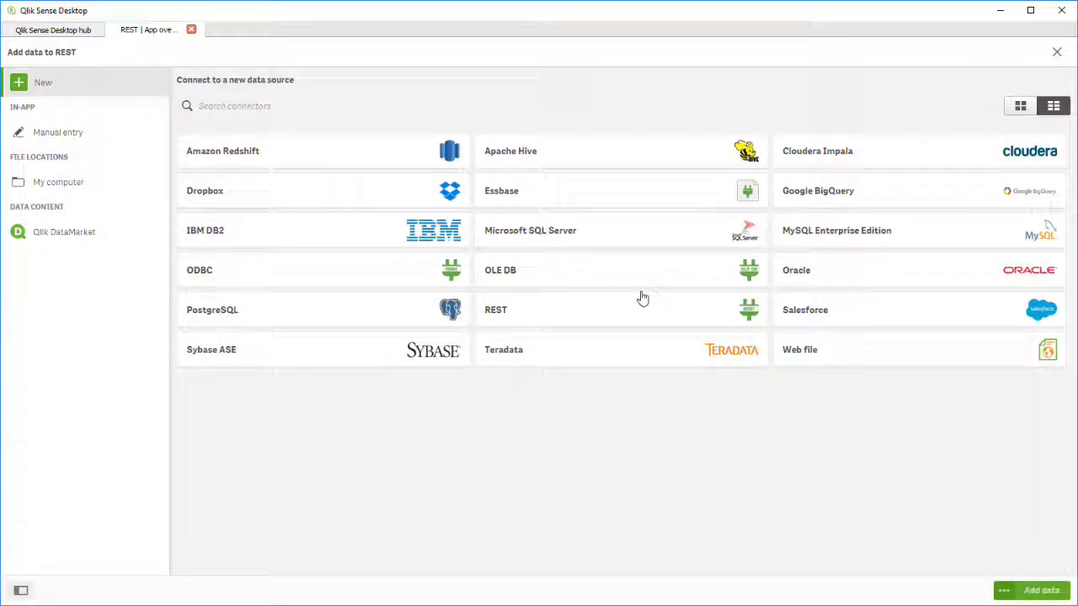
Start a REST connection with the pasted patient search URL and Digest authentication.
left_click(643, 310)
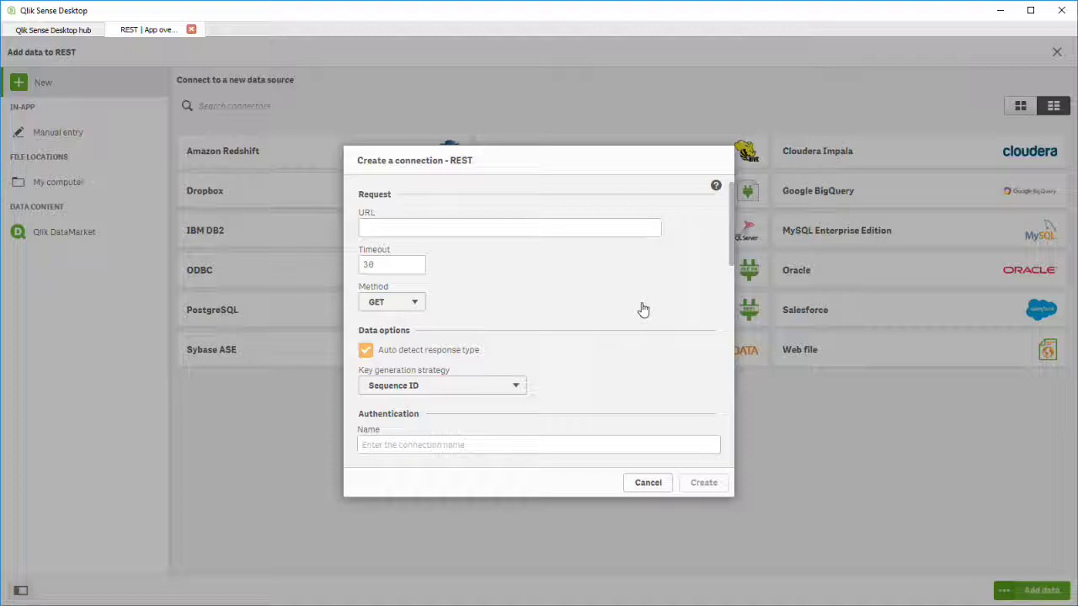
left_click(595, 222)
key("ctrl+v")
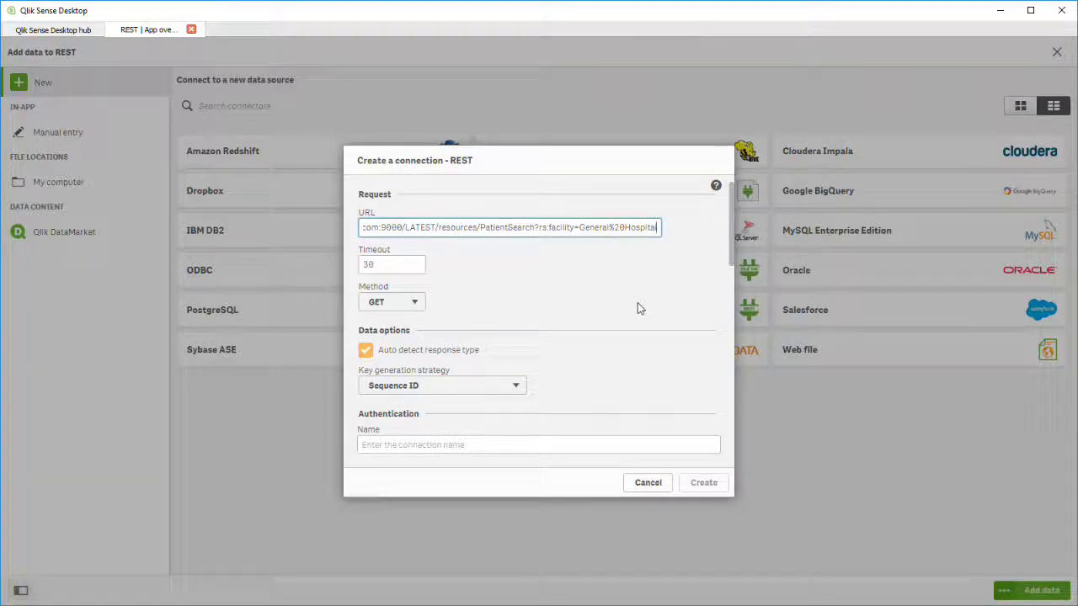
scroll(638, 305, "down", 3)
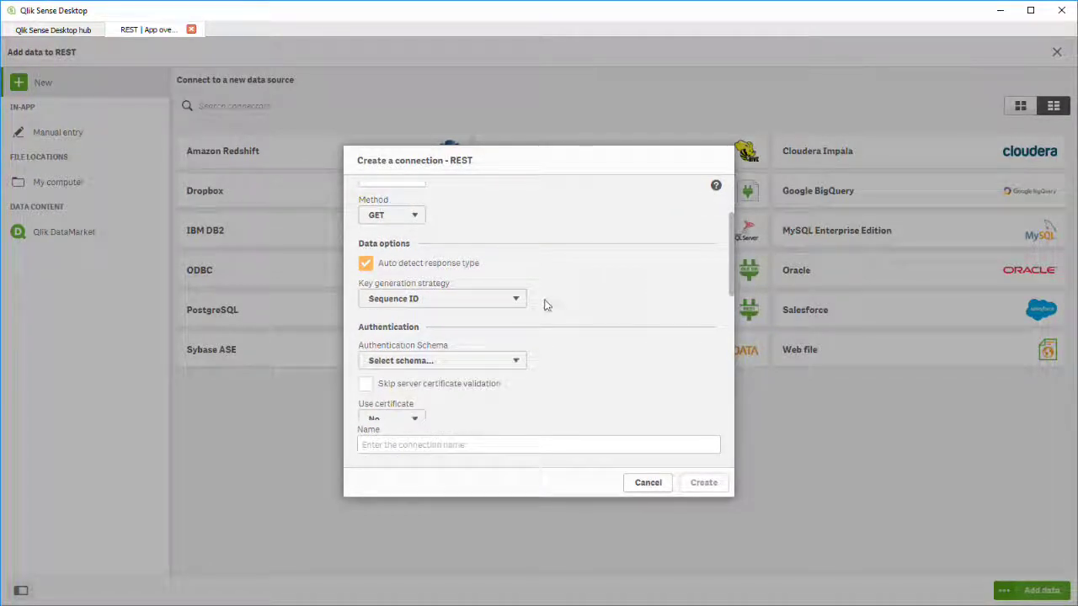
left_click(519, 361)
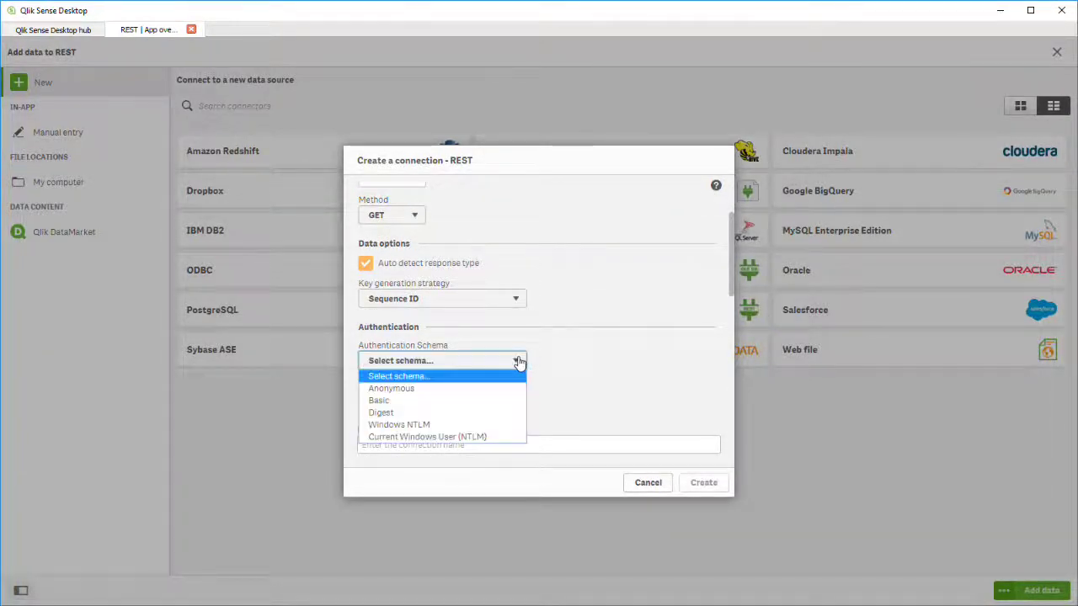
left_click(478, 412)
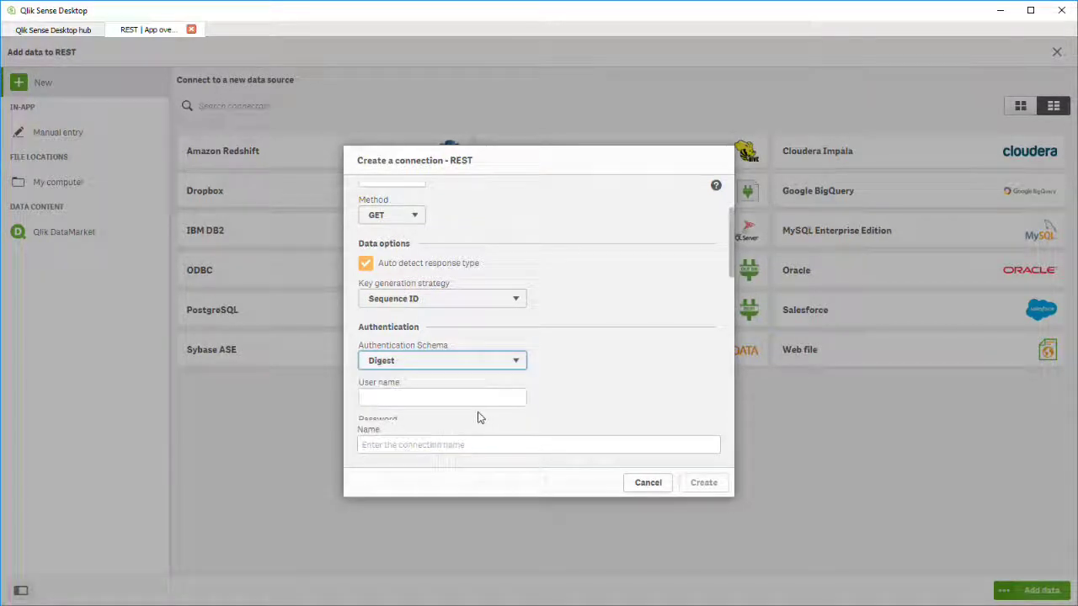
Enter the user name and password, name the connection Patient Search, and create it.
left_click(468, 399)
type("admin")
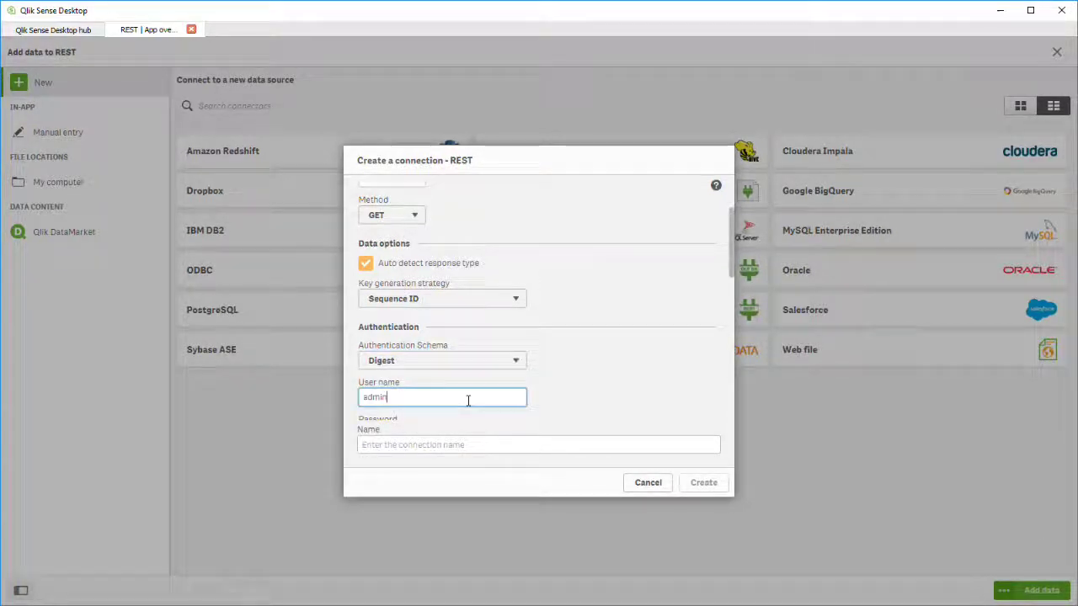
key("Tab")
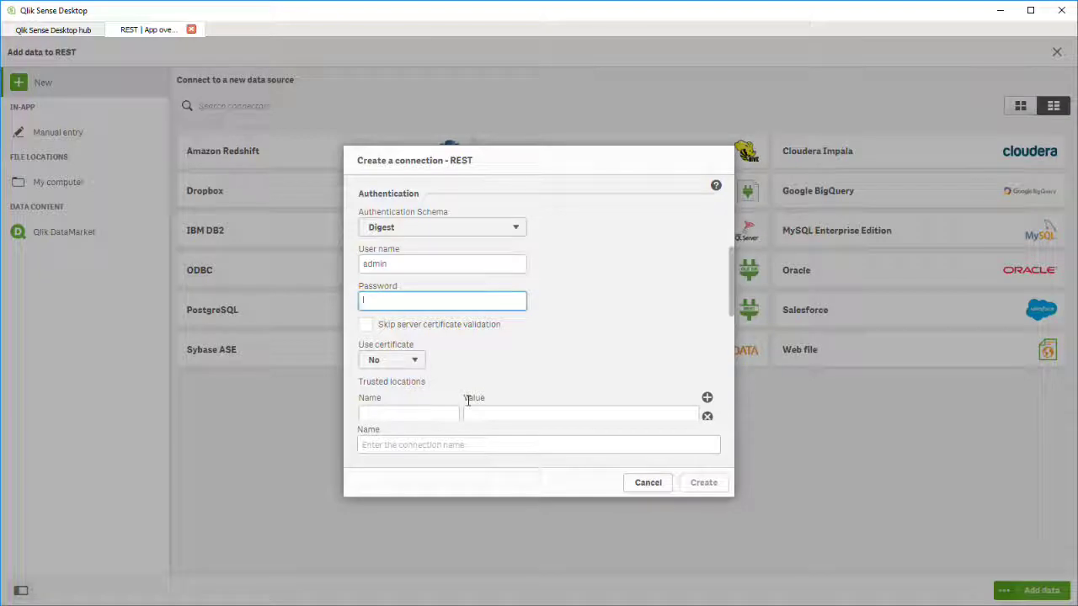
type("admin")
left_click(446, 444)
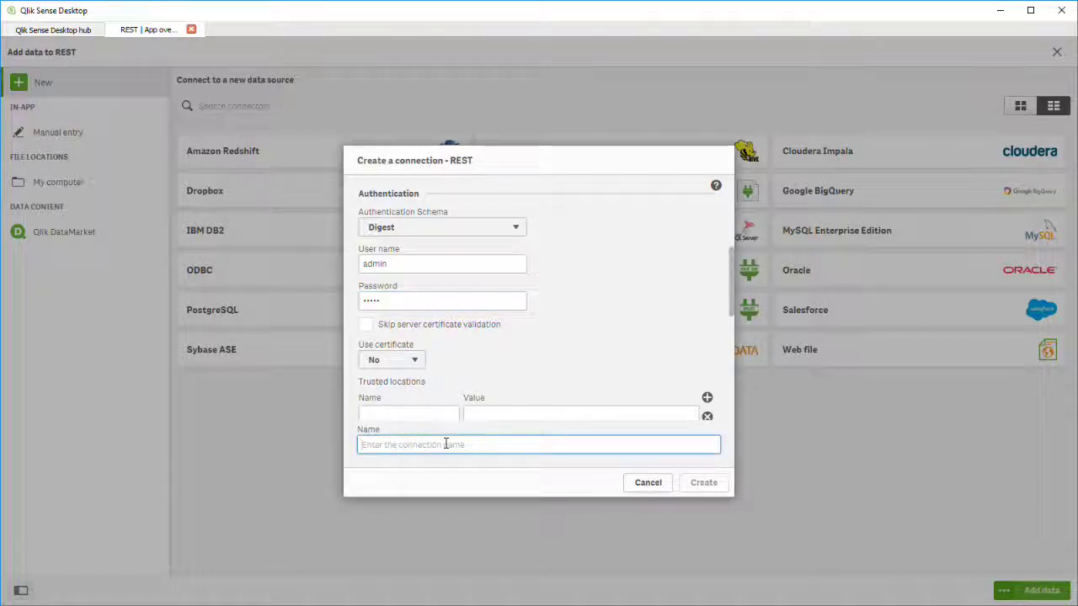
type("Patie")
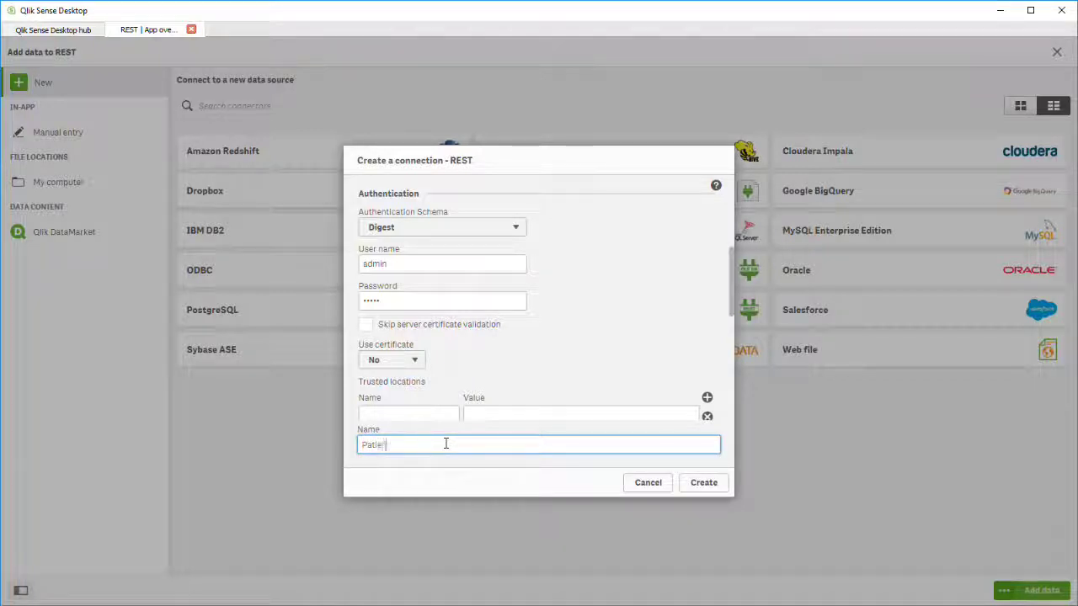
type("nt Search")
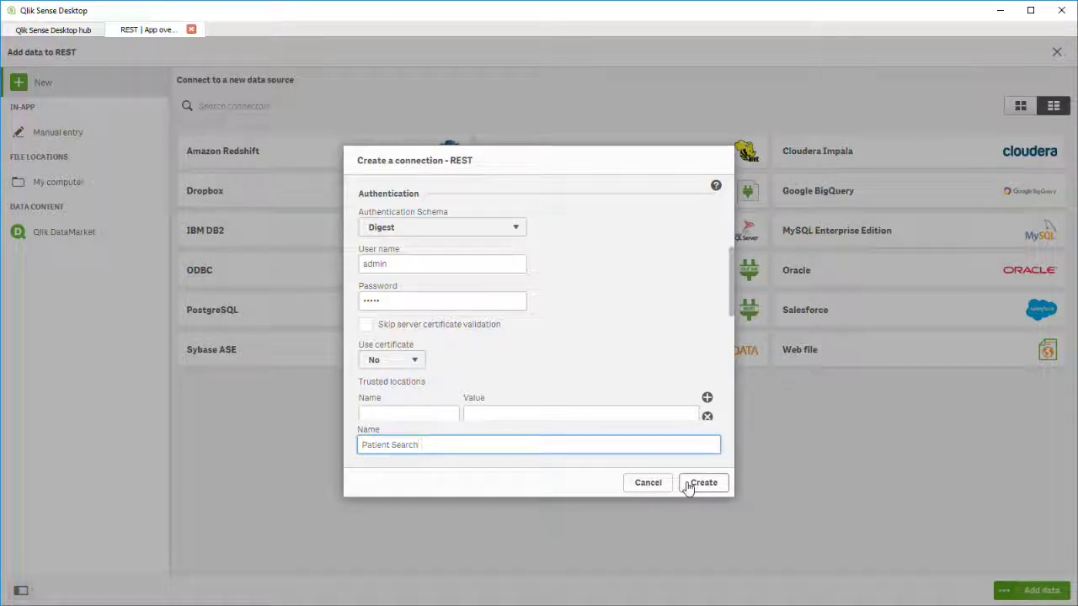
left_click(688, 488)
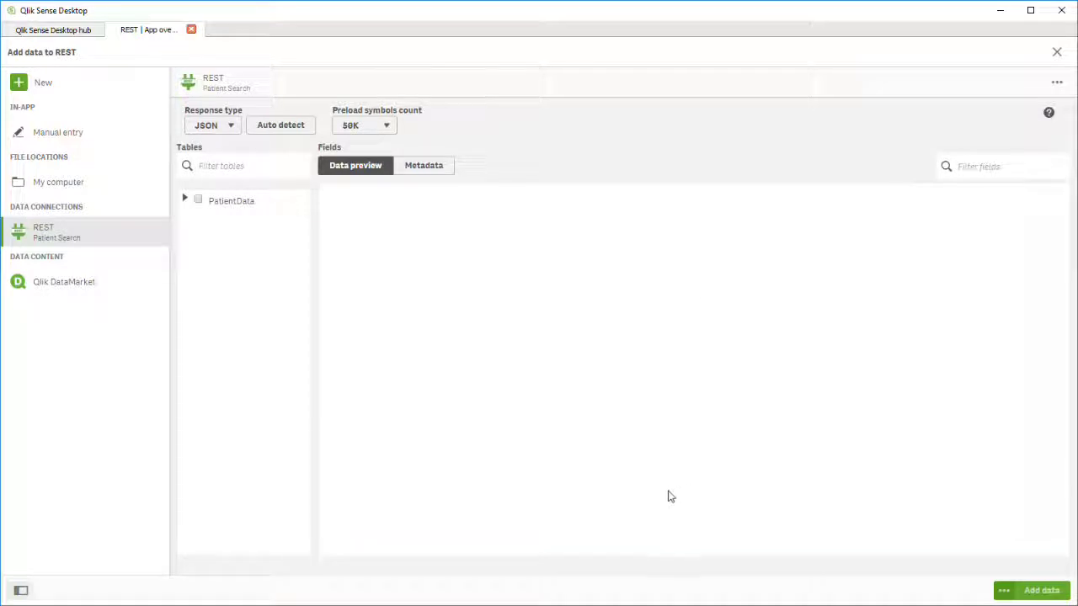
Select the PatientData table (patient_id, facility, visit_date, charges) and add it to the app.
left_click(197, 200)
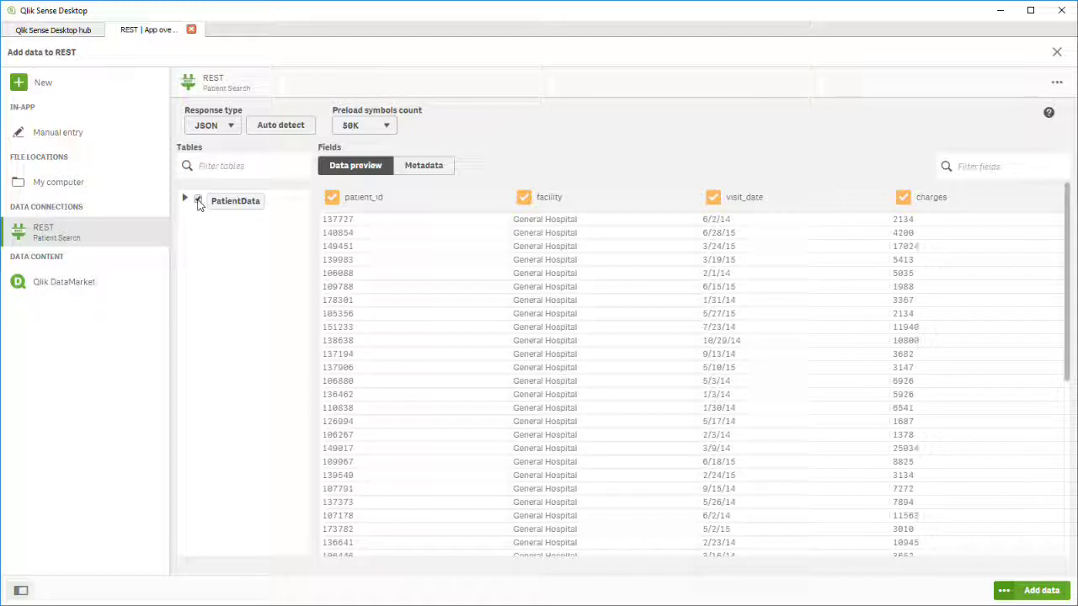
left_click(1030, 592)
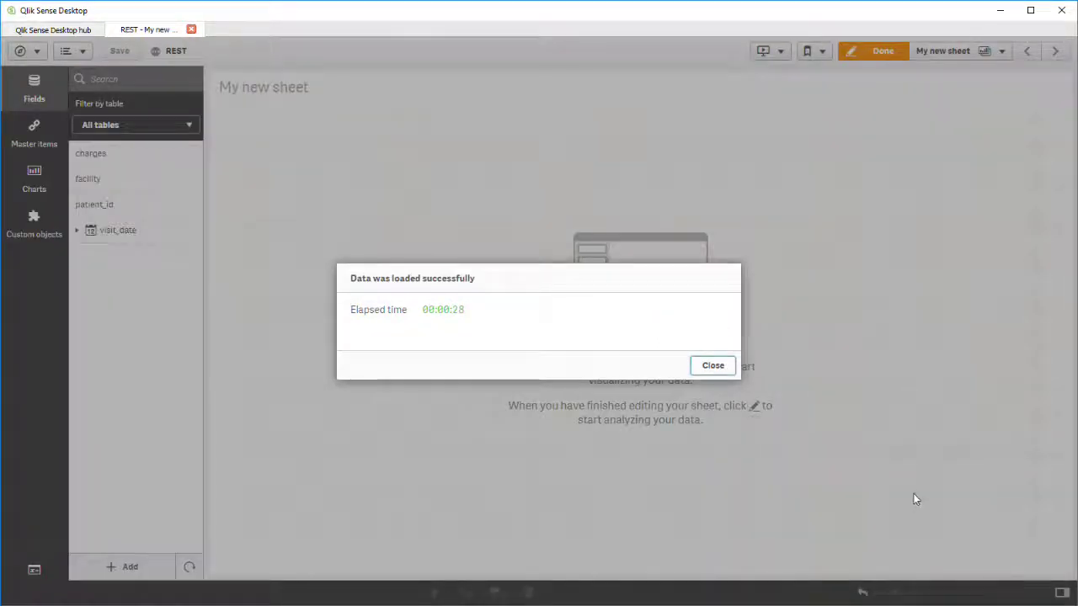
Dismiss the data-loaded message and place a pie chart on My new sheet.
left_click(723, 368)
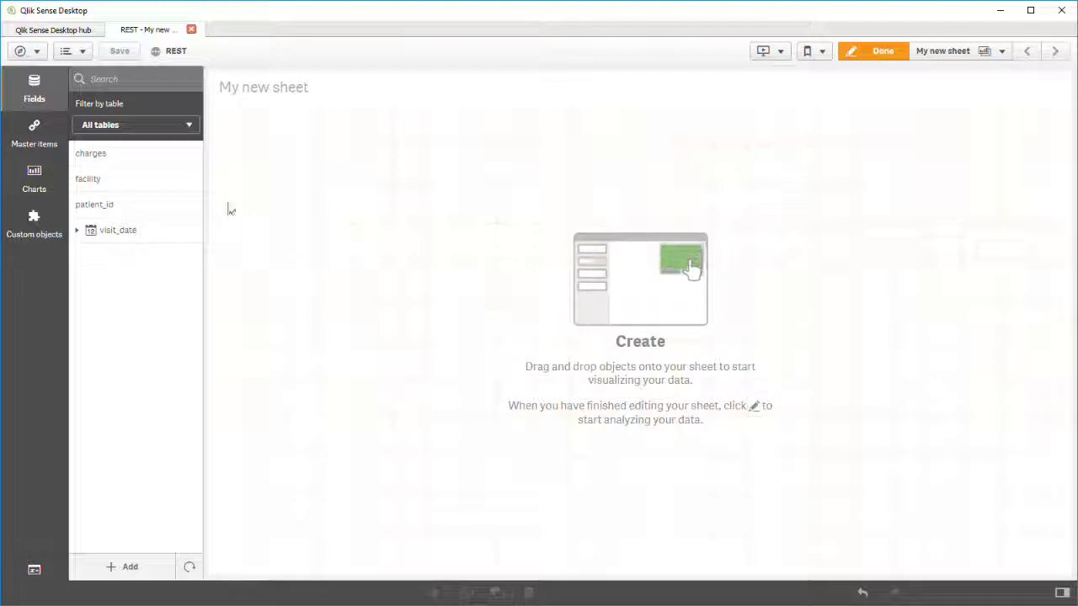
left_click(39, 188)
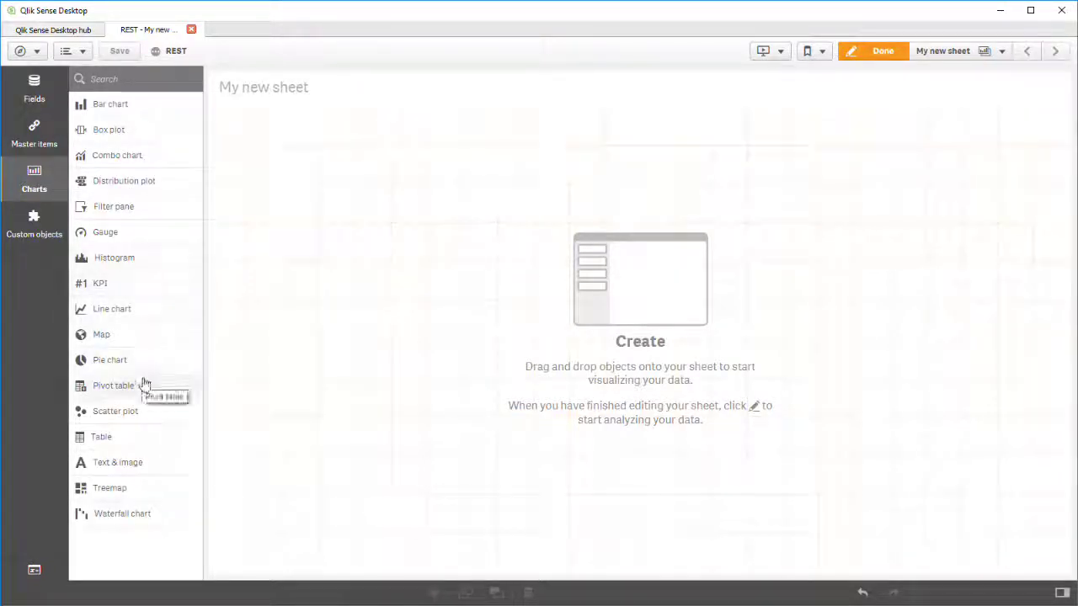
double_click(110, 360)
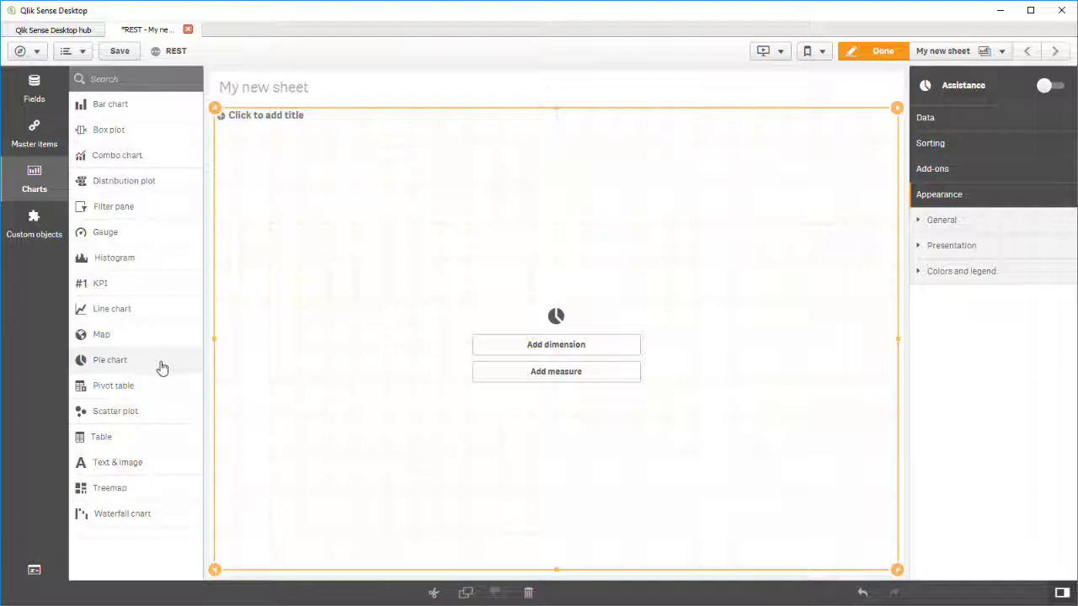
Set the pie chart's dimension to visit_date.YearQuarter.
left_click(480, 348)
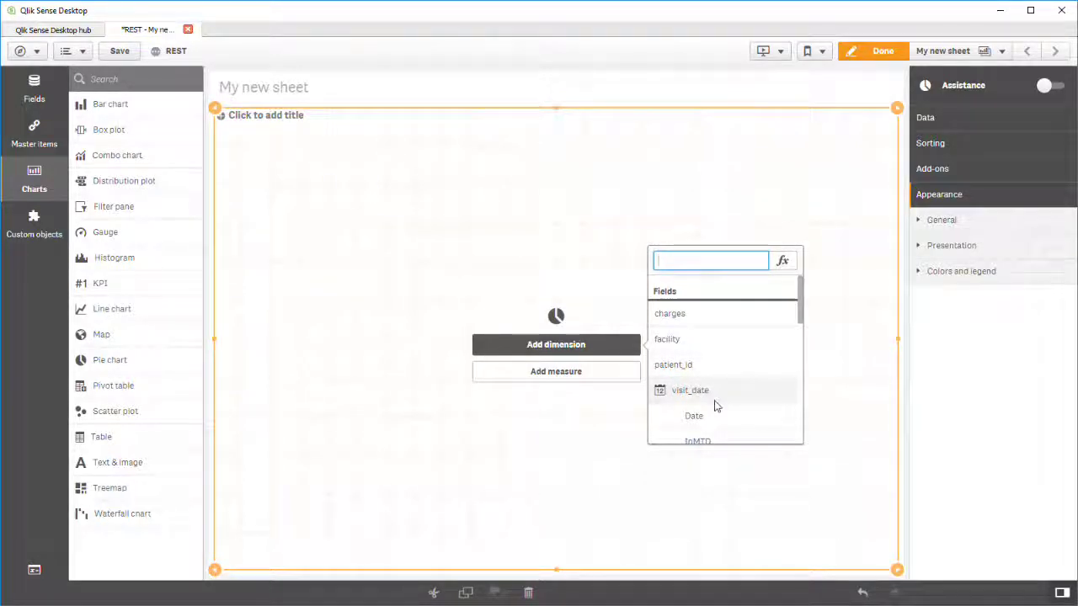
scroll(714, 404, "down", 2)
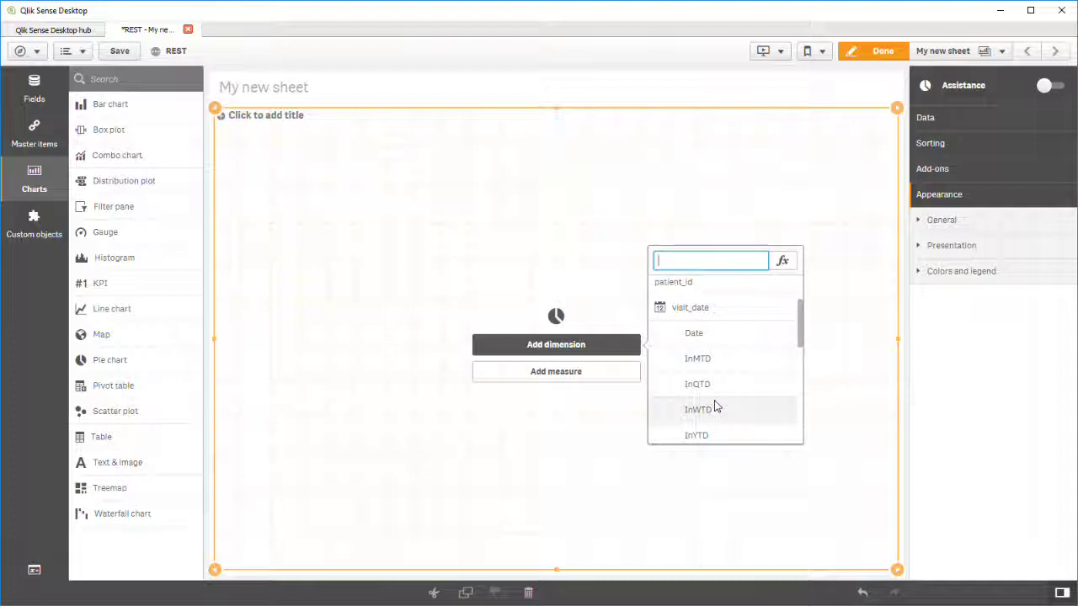
scroll(714, 406, "down", 1)
scroll(714, 407, "down", 5)
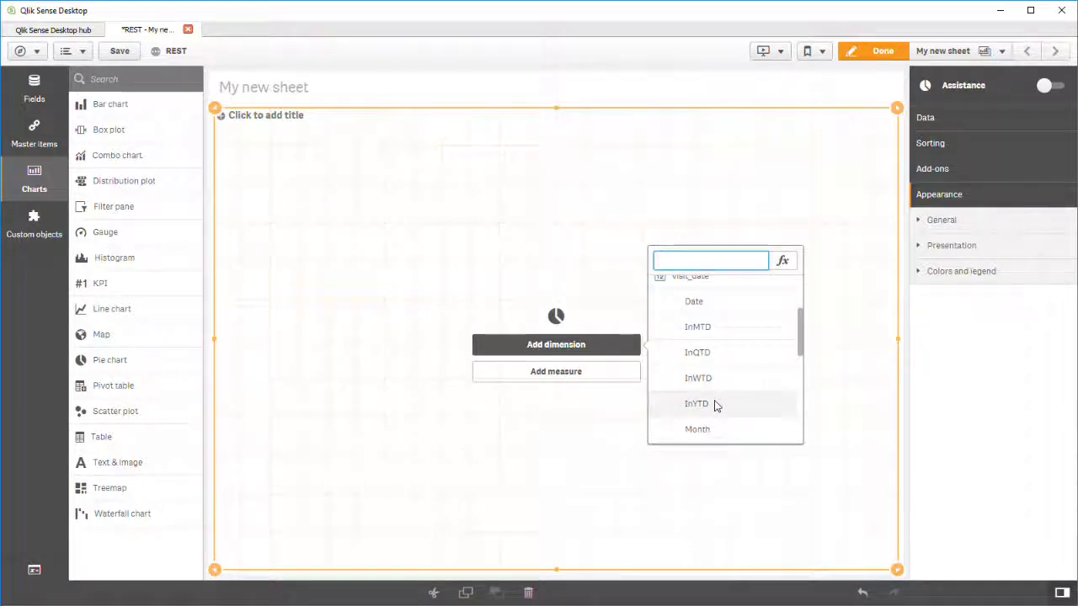
scroll(714, 407, "down", 5)
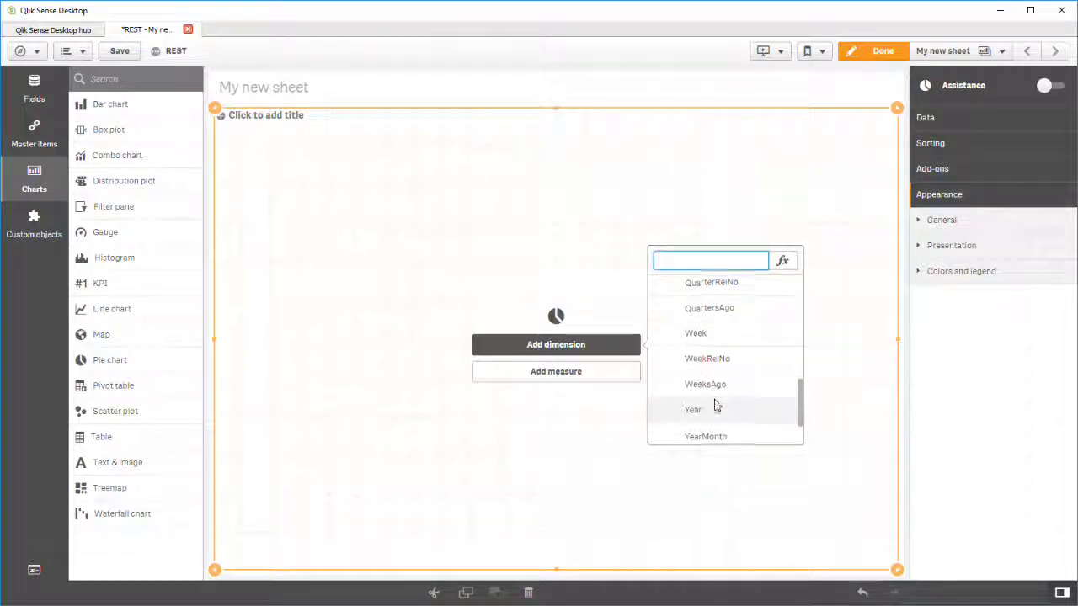
scroll(714, 407, "down", 2)
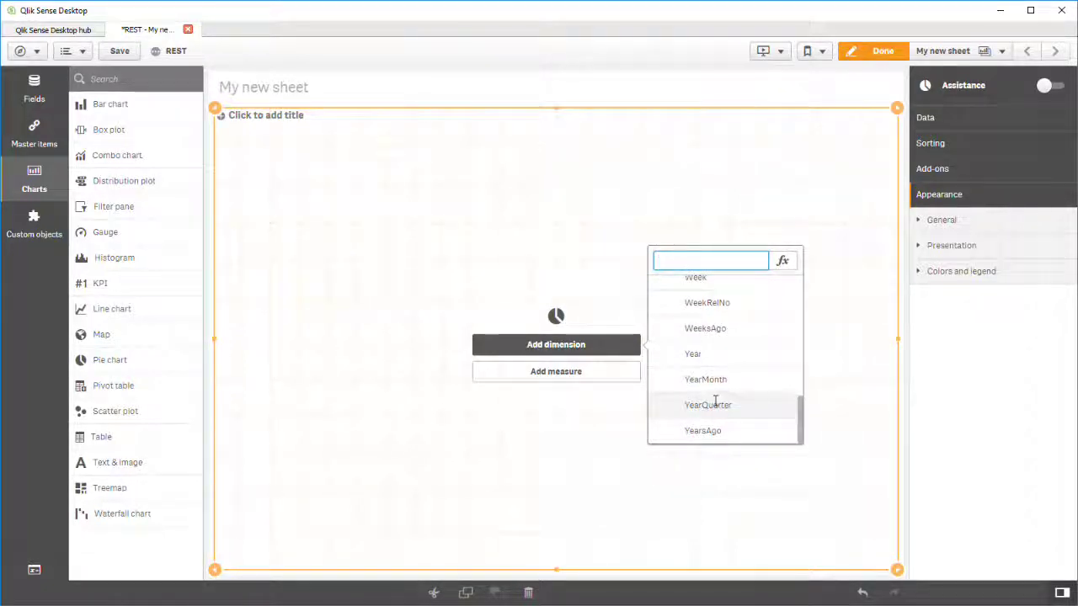
left_click(715, 407)
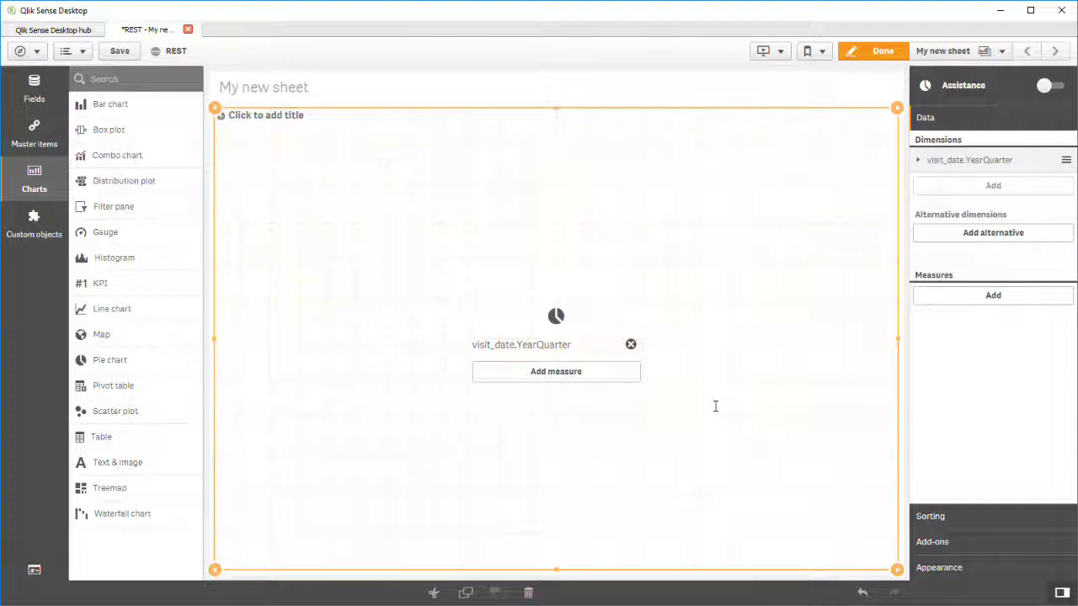
Set the pie chart's measure to Sum(charges).
left_click(617, 371)
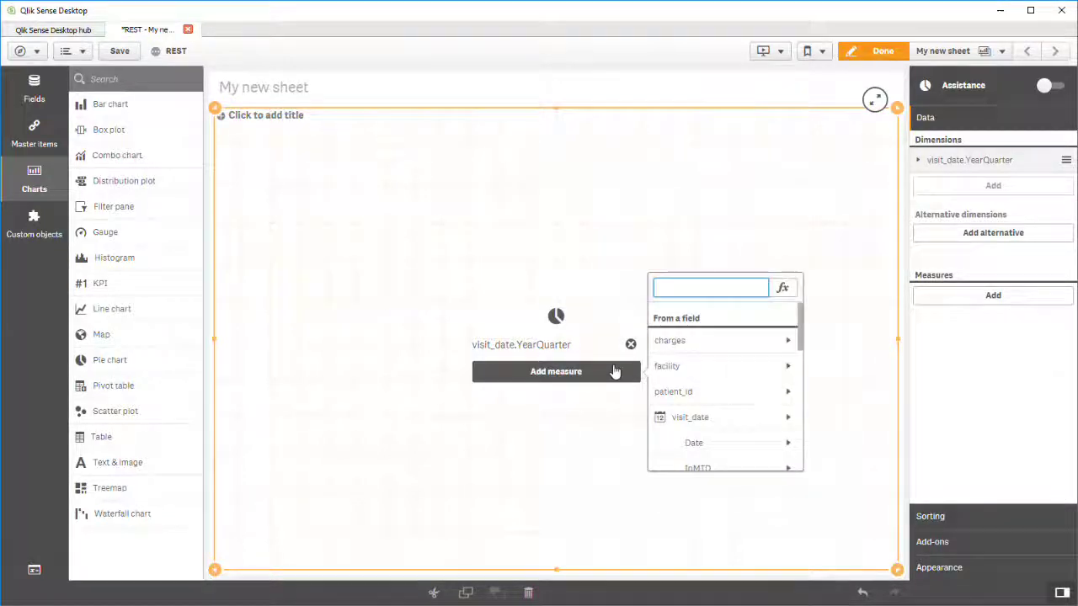
left_click(784, 345)
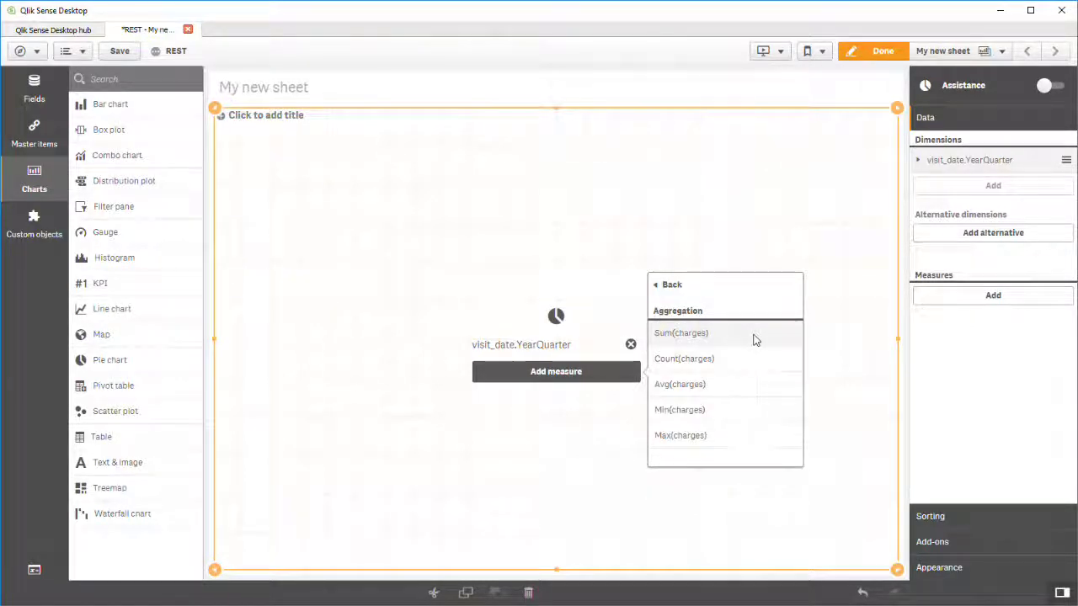
left_click(754, 336)
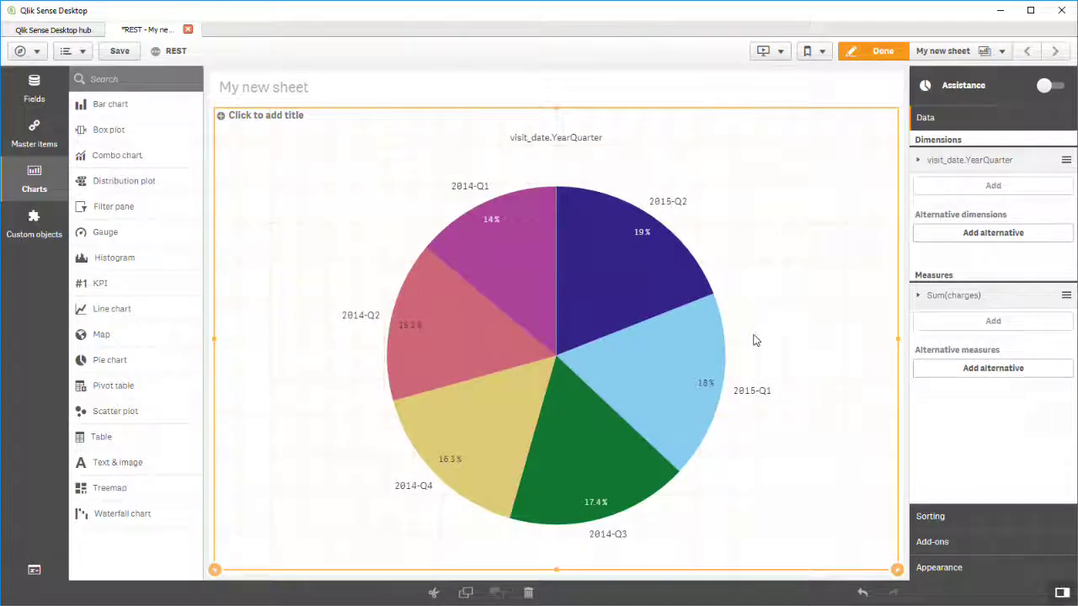